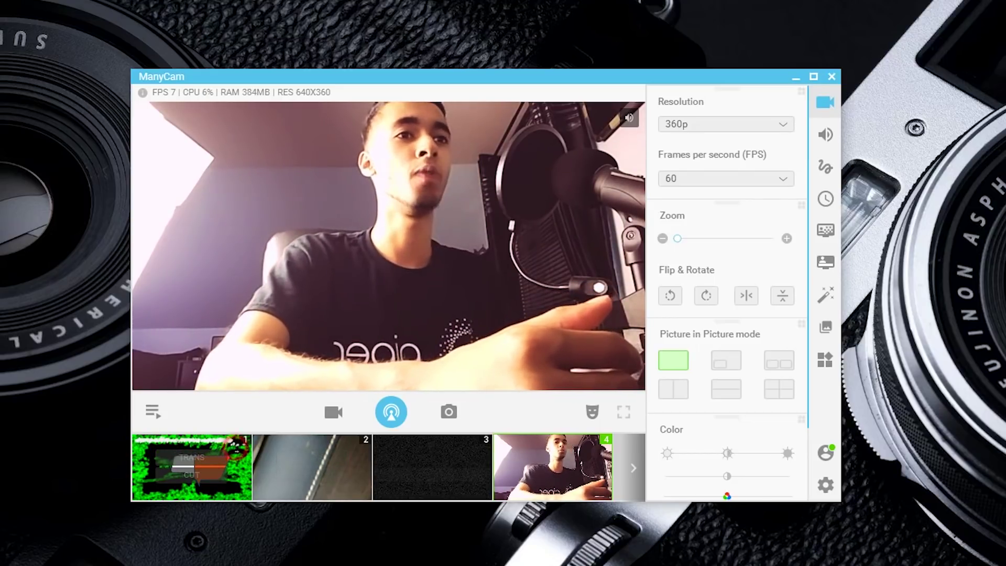
Step: Cycle the live output through sources 1, 2 and 3, back to the webcam in source 4, then show more slots
click(191, 457)
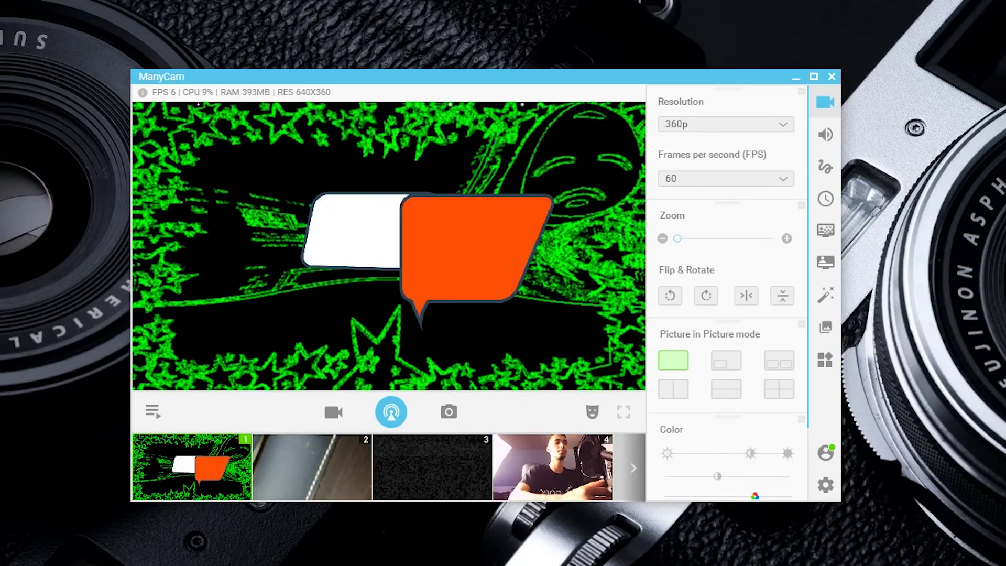
click(312, 457)
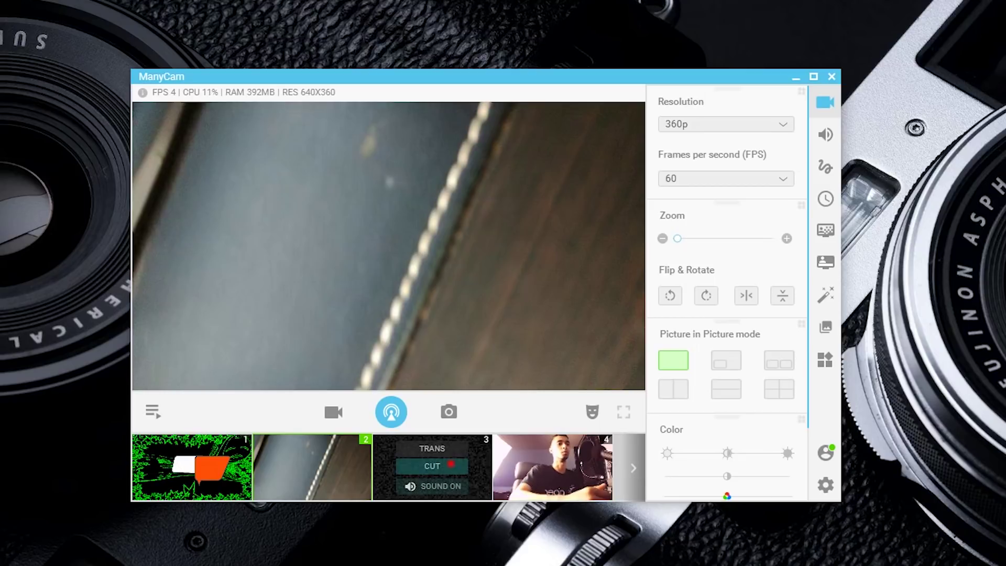
click(433, 462)
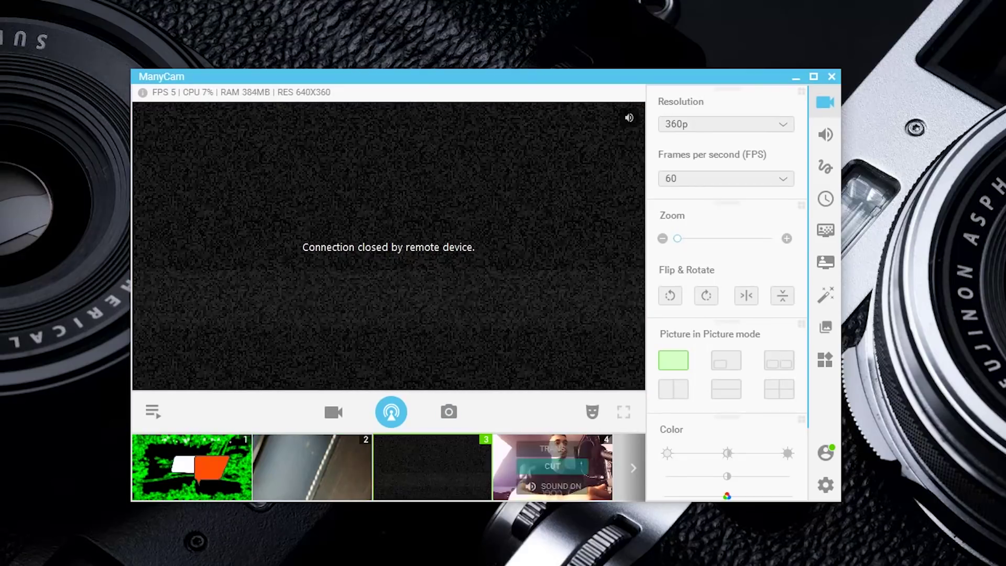
click(553, 467)
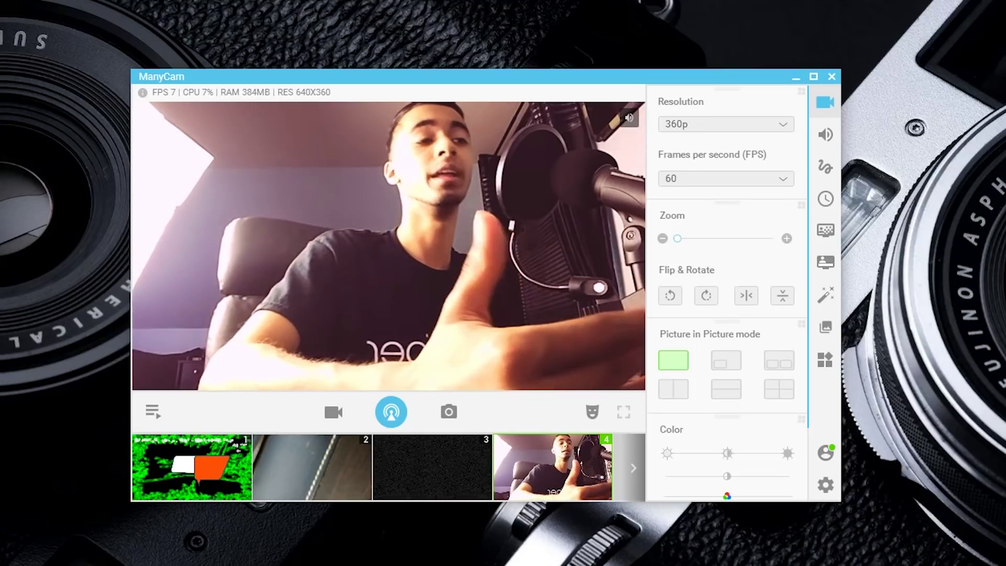
click(633, 468)
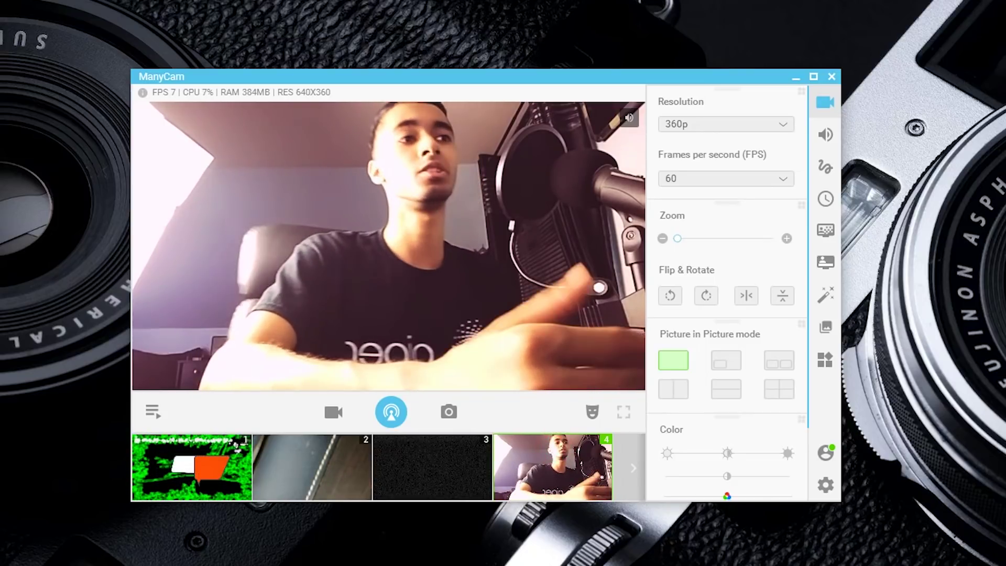
click(391, 411)
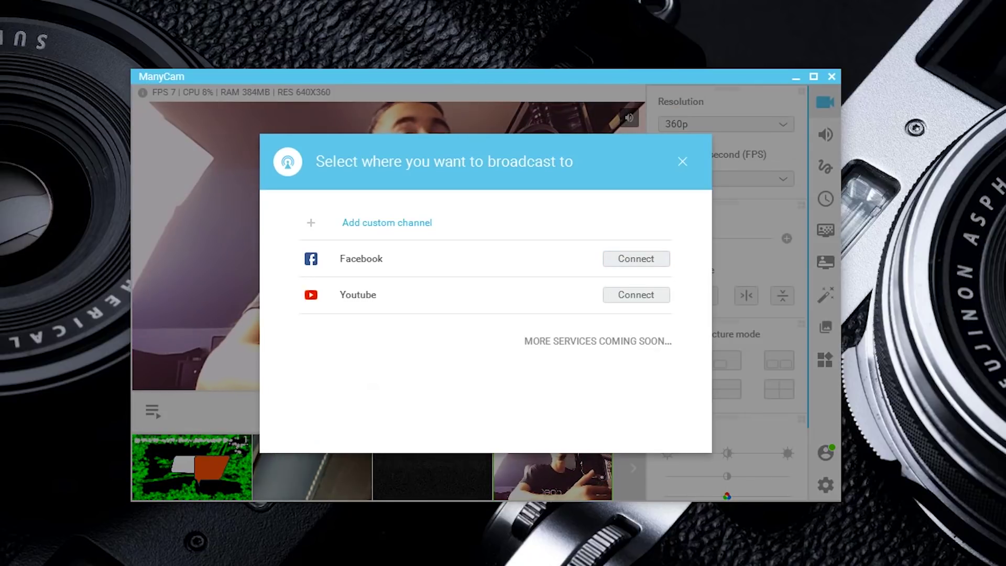
click(392, 221)
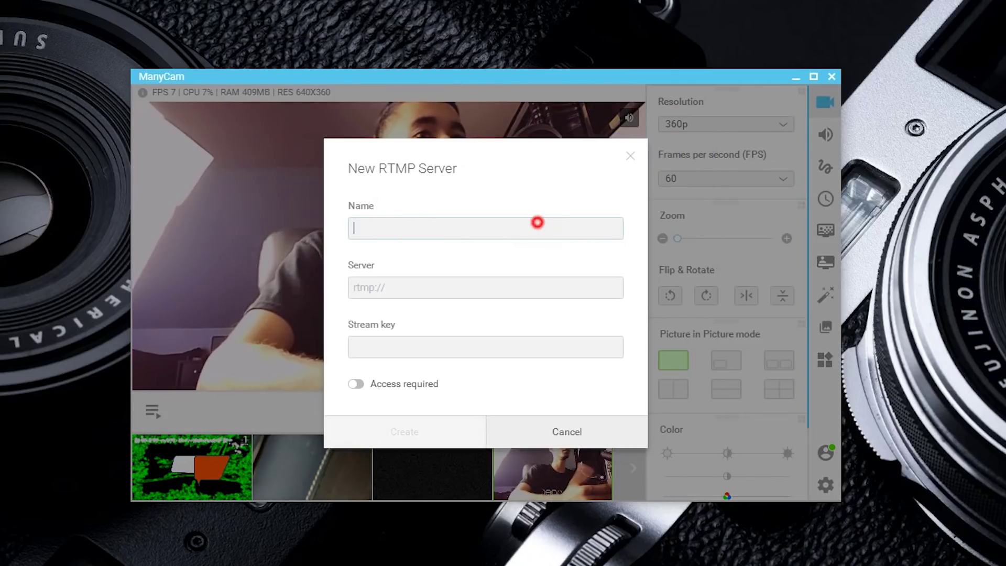
click(457, 341)
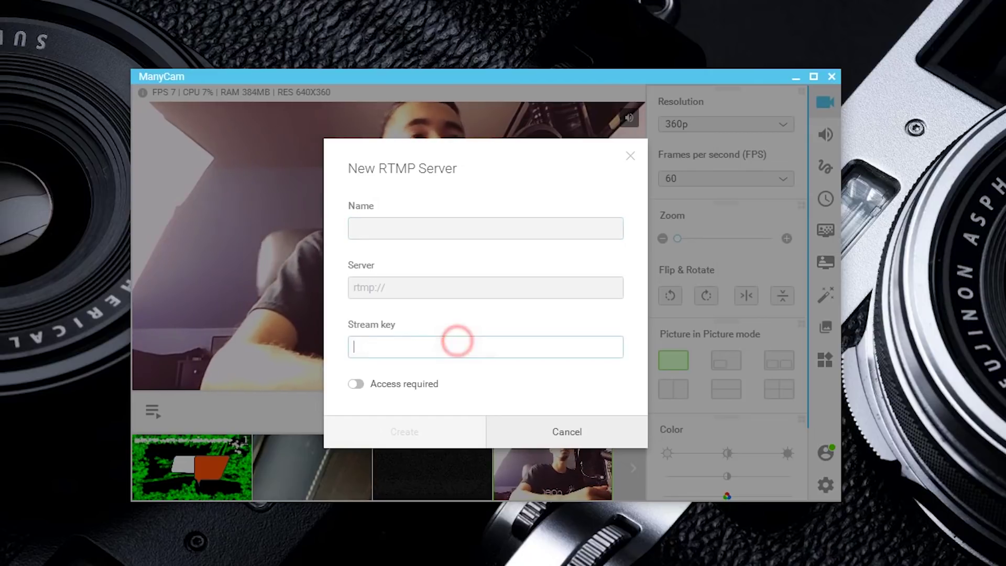
click(633, 155)
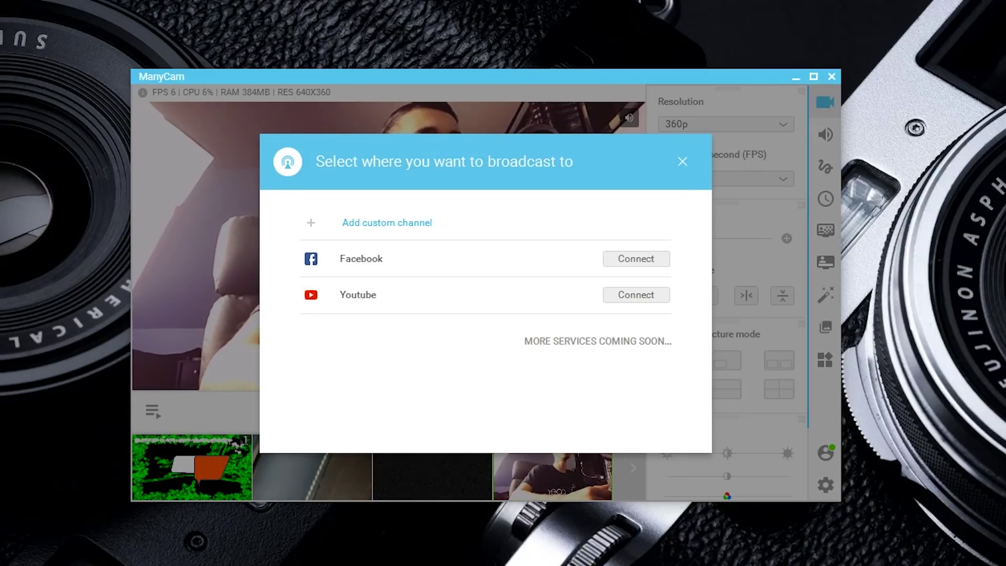
click(683, 158)
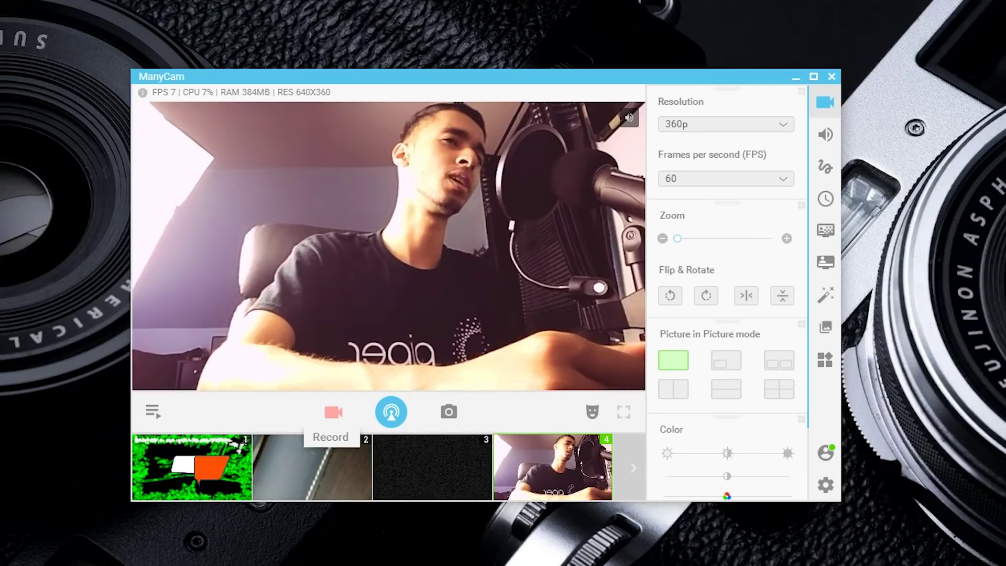
click(152, 412)
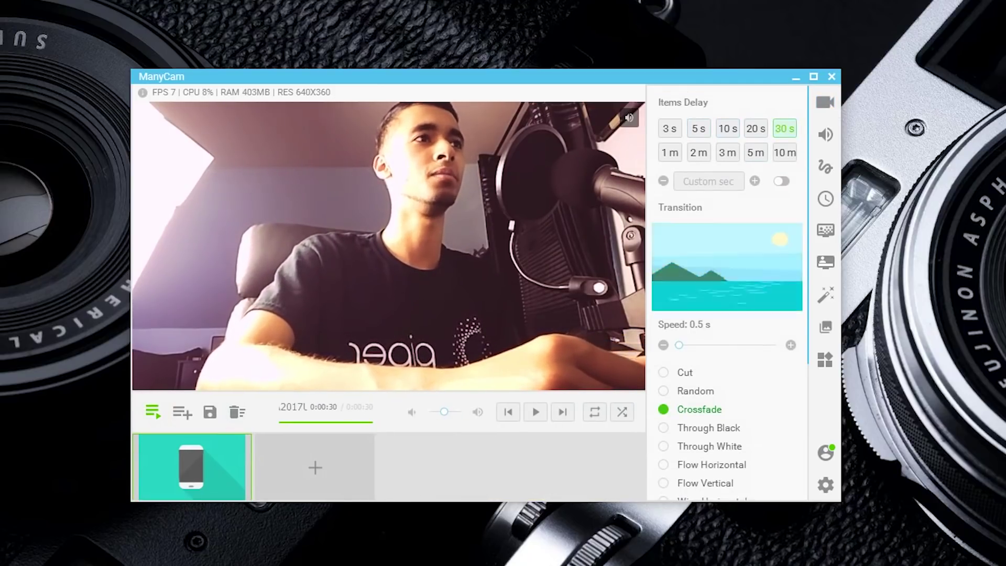
scroll(727, 293, down, 2)
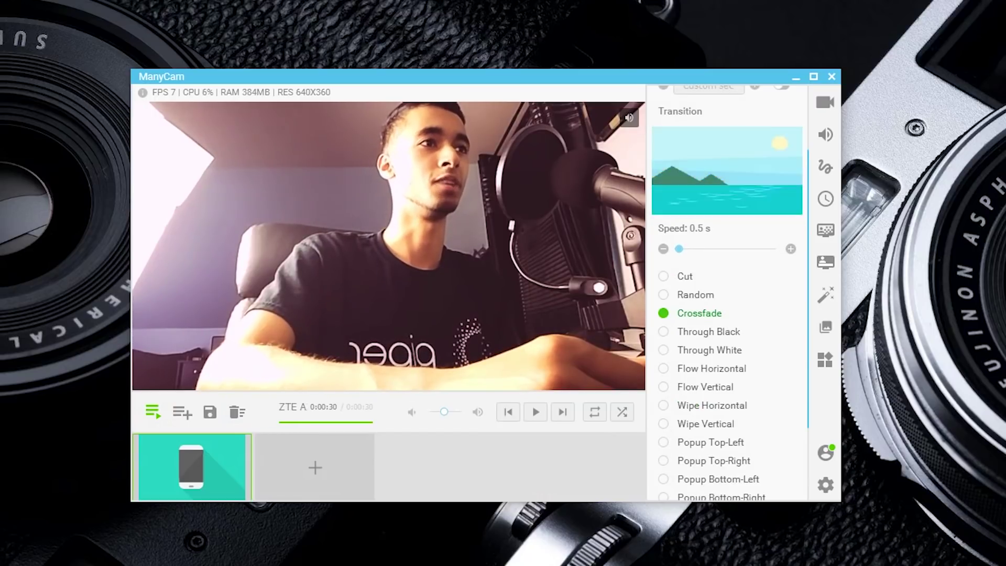
scroll(727, 294, down, 2)
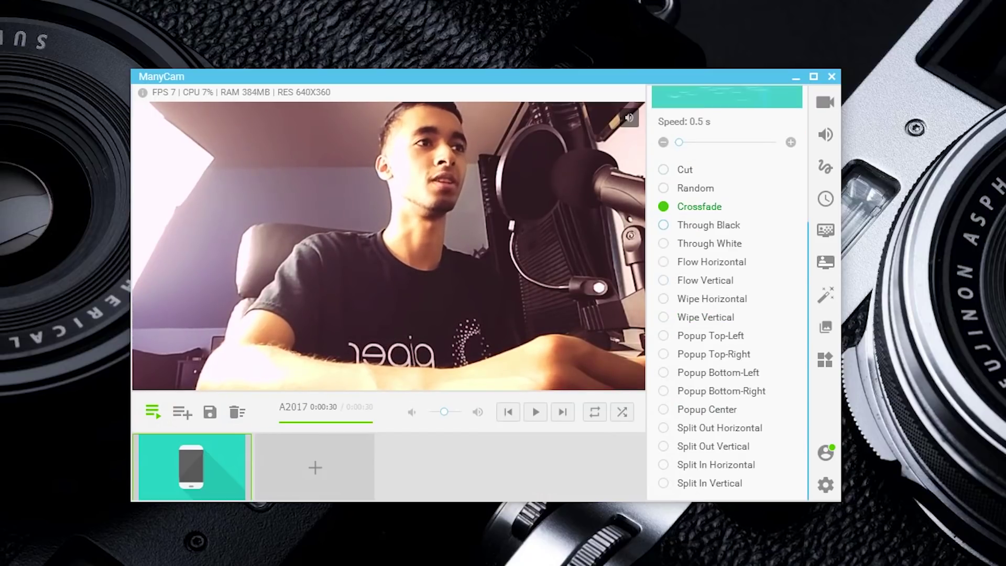
scroll(727, 293, up, 4)
scroll(699, 153, up, 1)
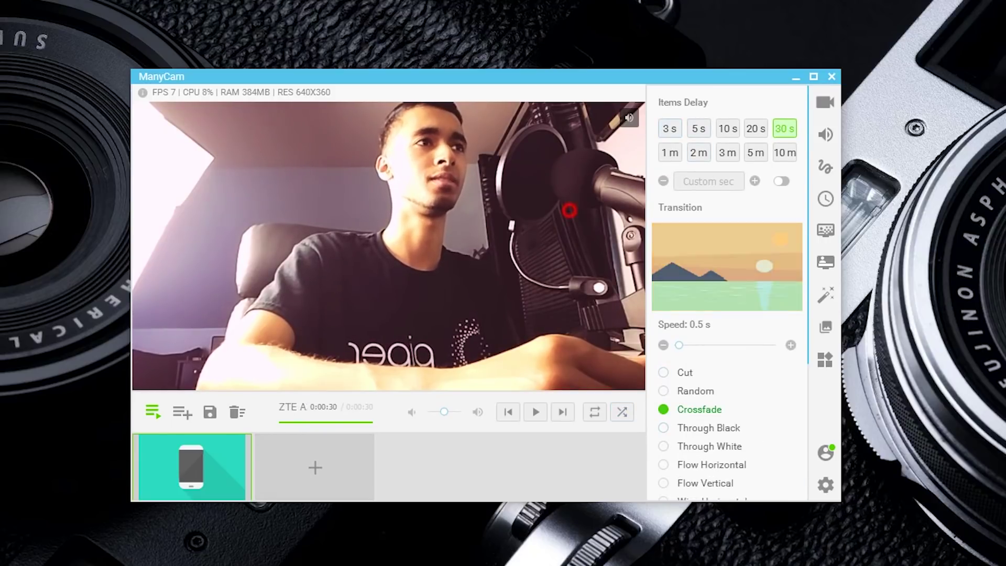
click(152, 411)
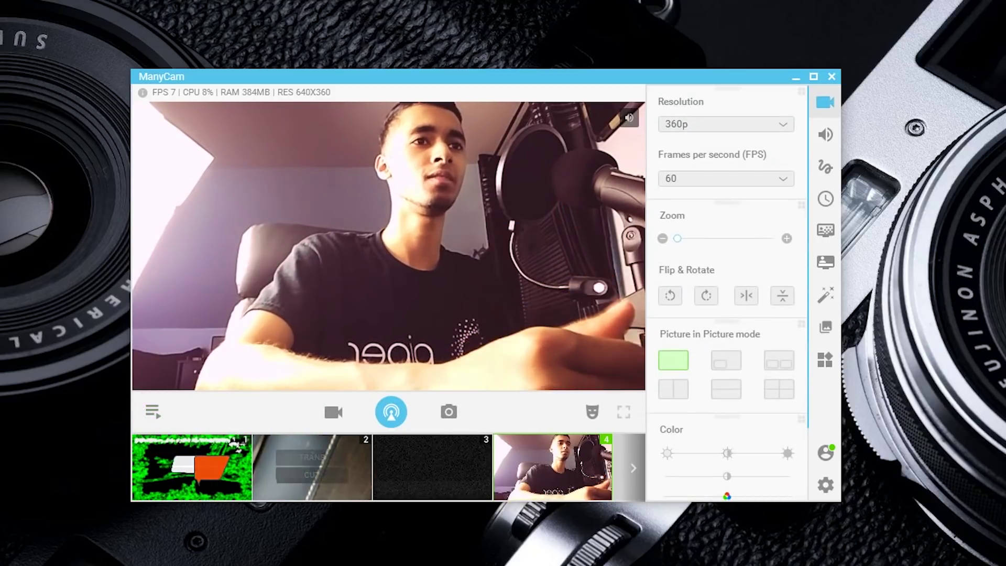
mouse_move(212, 455)
click(211, 456)
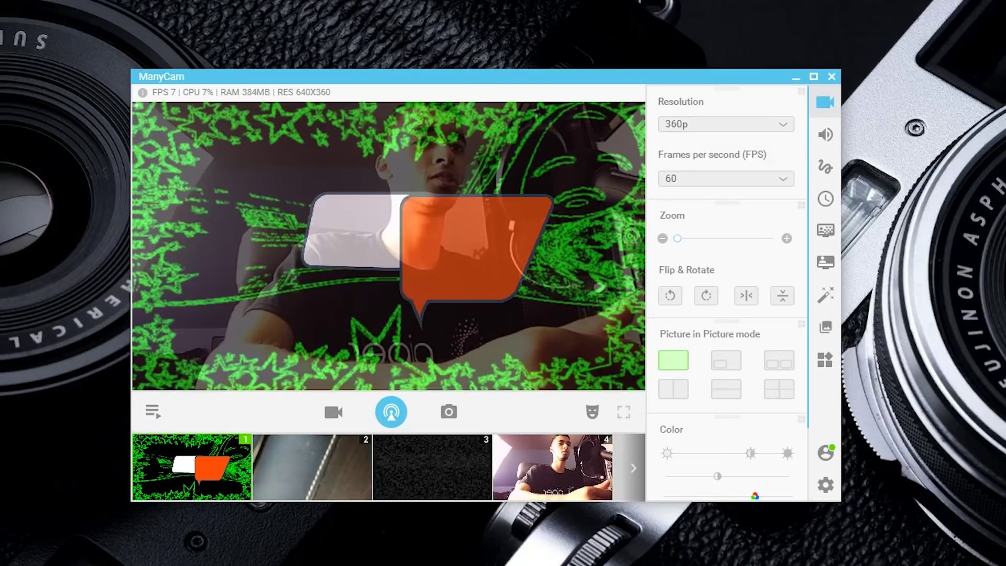
click(312, 457)
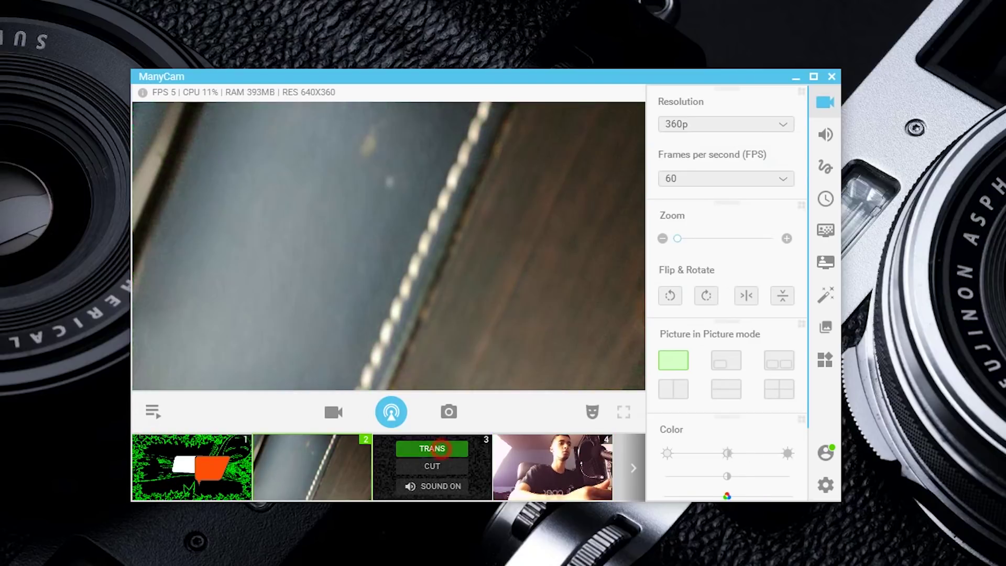
click(431, 448)
click(551, 447)
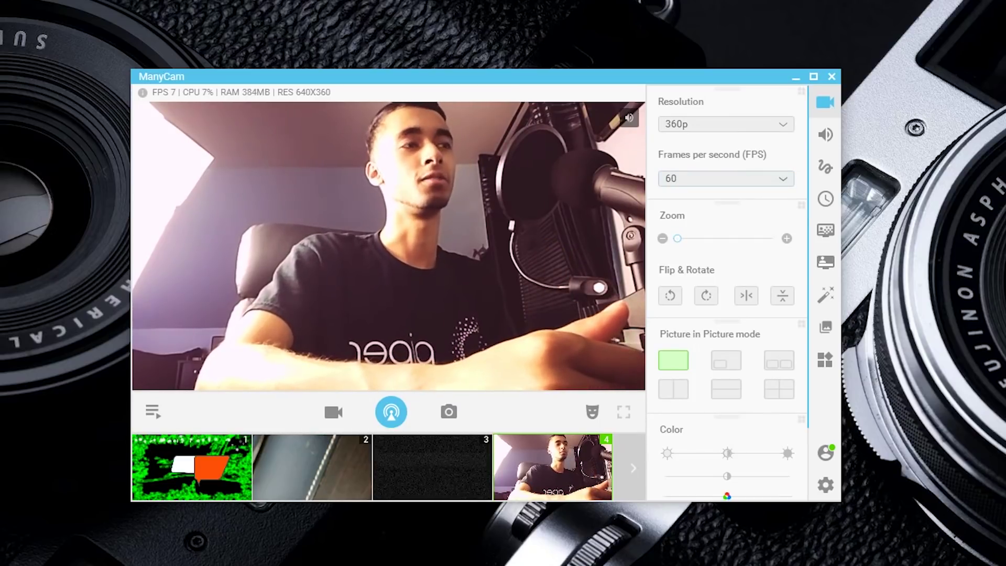
click(752, 173)
Step: Set the camera resolution to 1080p (1920x1080), keeping the frame rate at 60 fps
click(753, 173)
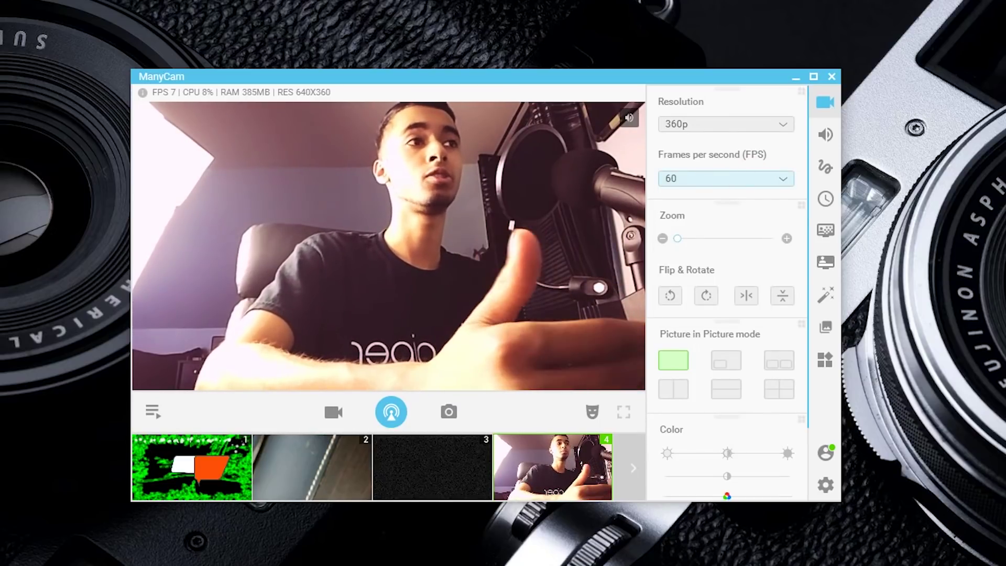
click(739, 123)
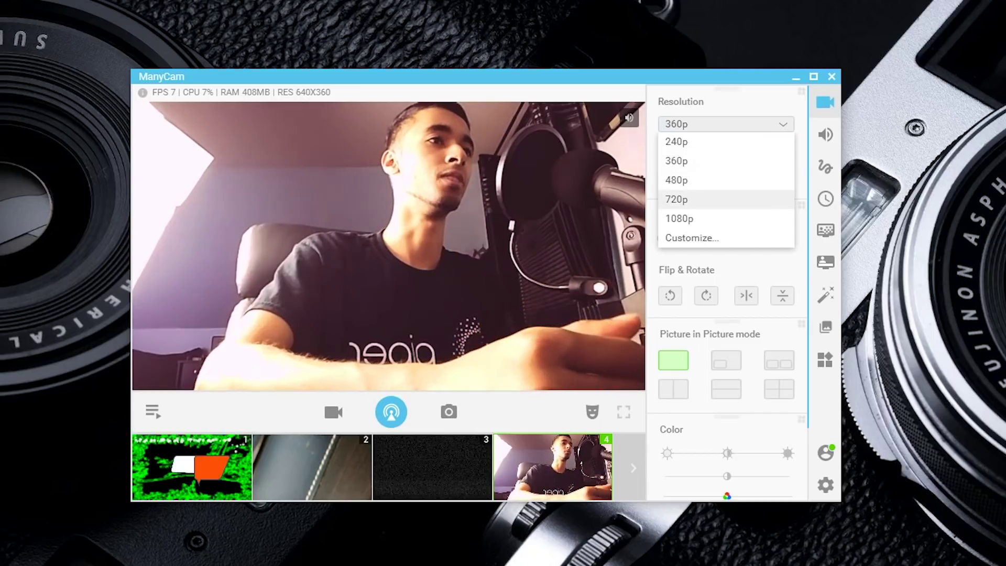
click(709, 217)
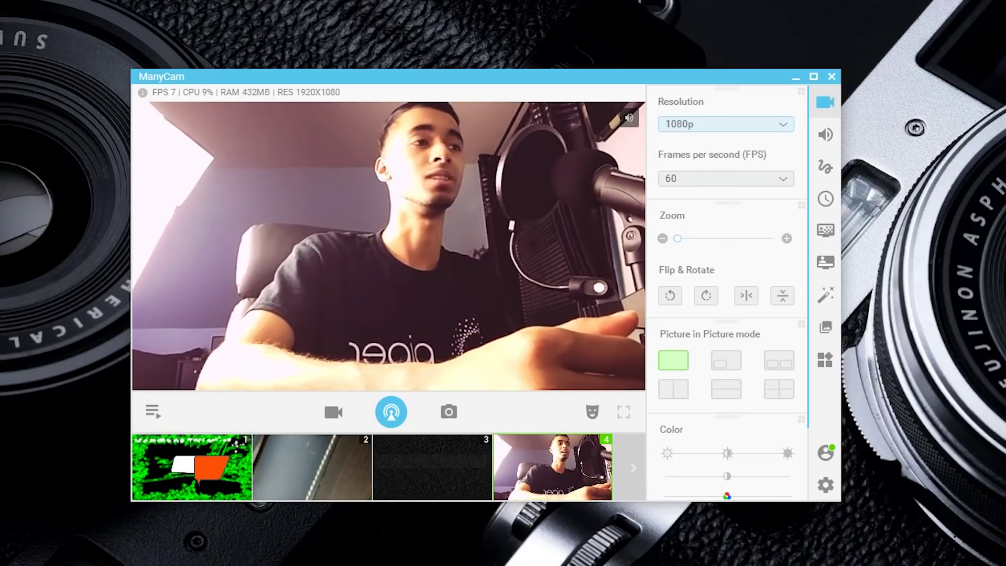
scroll(388, 247, up, 5)
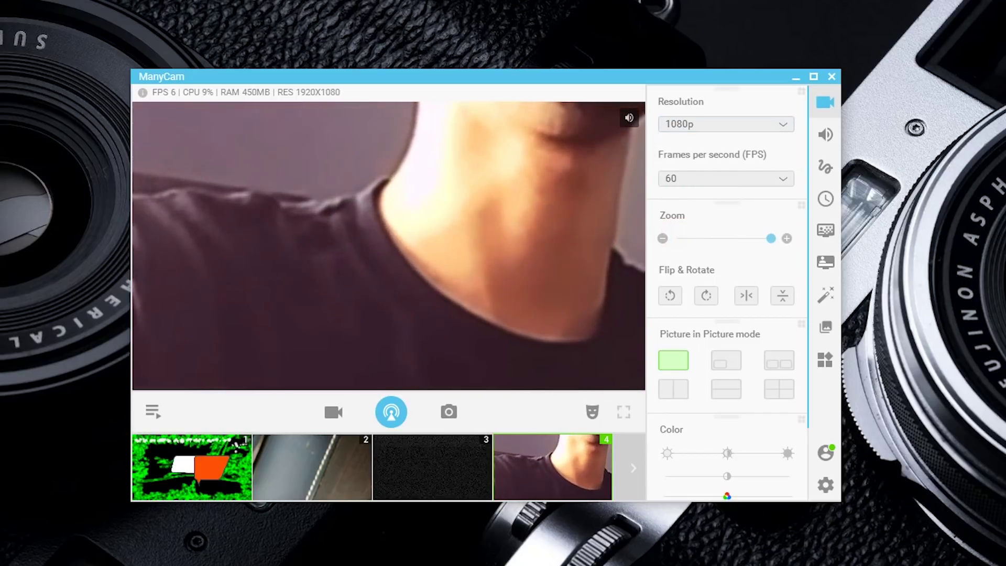
scroll(389, 246, down, 5)
Step: Try rotating and flipping the camera image, leaving it upright
click(707, 295)
click(707, 295)
click(707, 295)
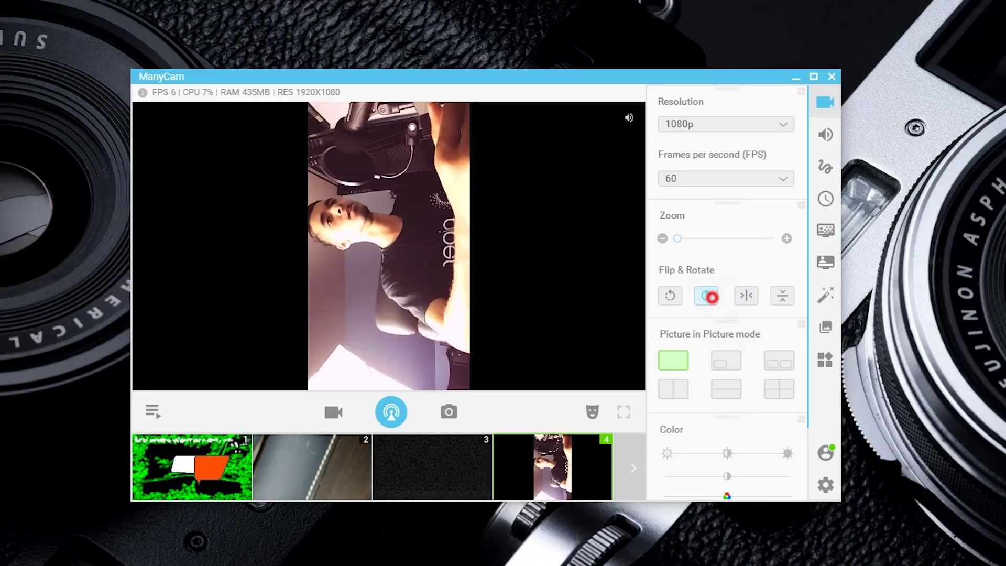
click(706, 295)
click(751, 297)
click(751, 296)
click(750, 296)
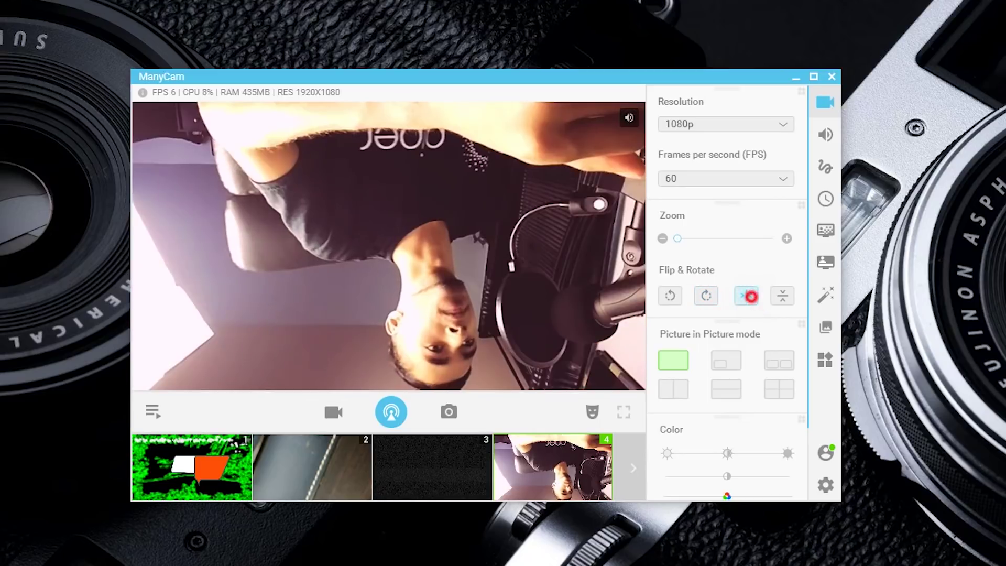
click(751, 297)
scroll(750, 296, down, 2)
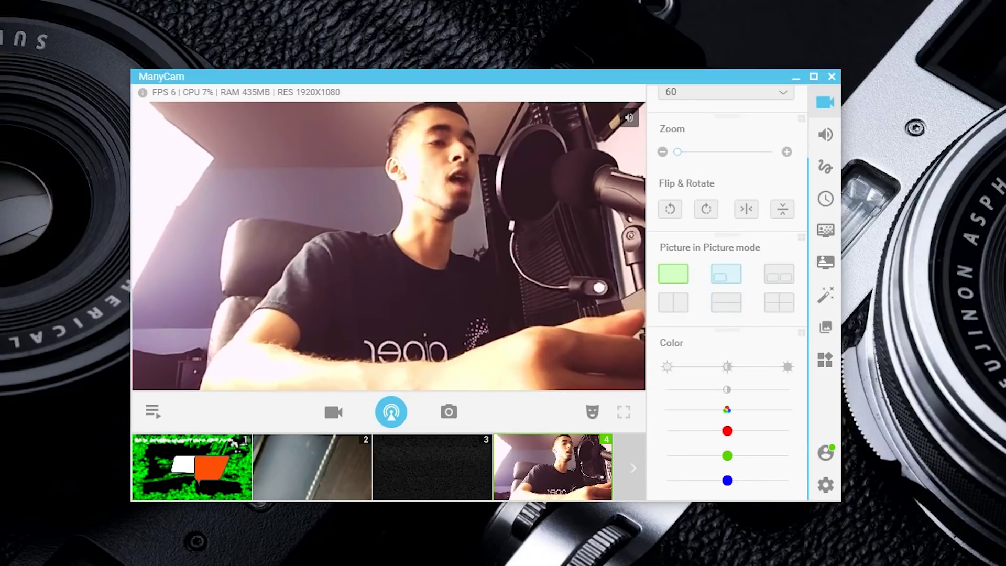
click(736, 269)
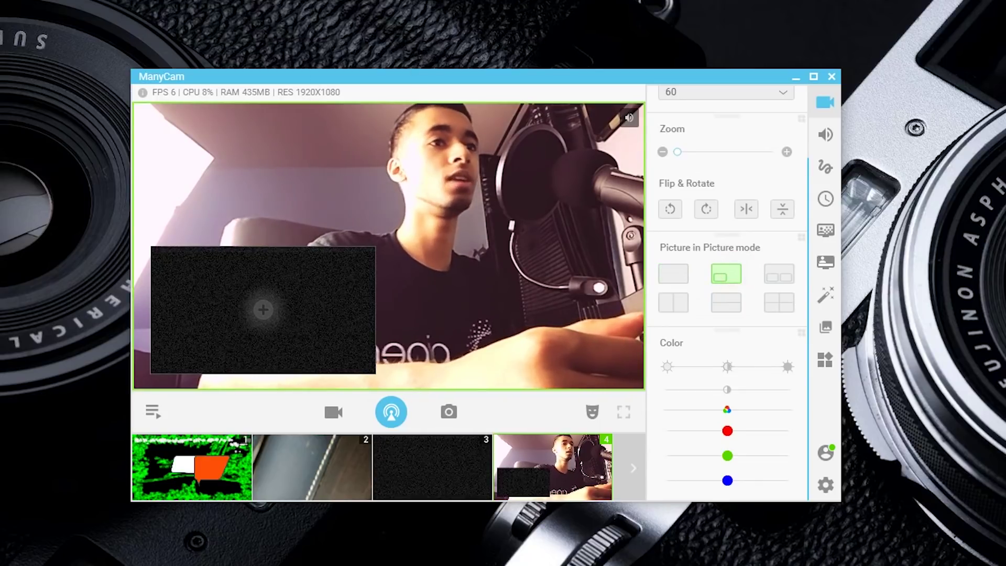
click(778, 273)
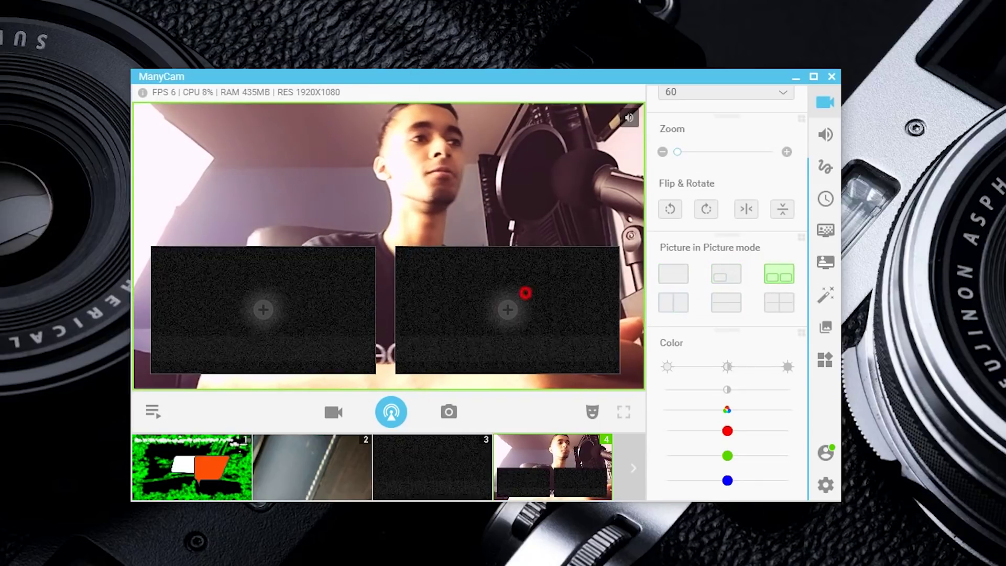
drag(525, 293, 503, 246)
drag(371, 205, 577, 141)
drag(291, 304, 284, 218)
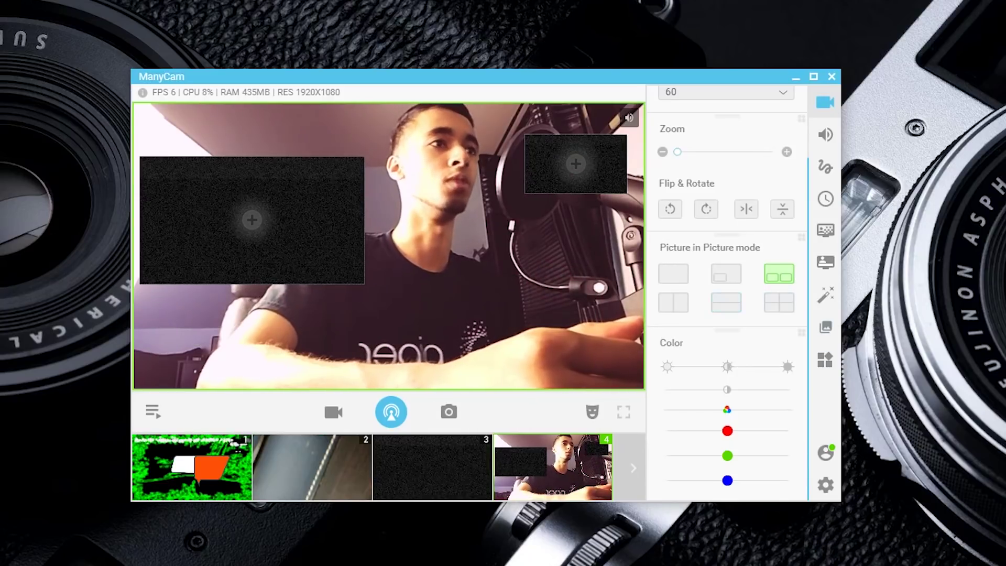
click(727, 302)
click(674, 303)
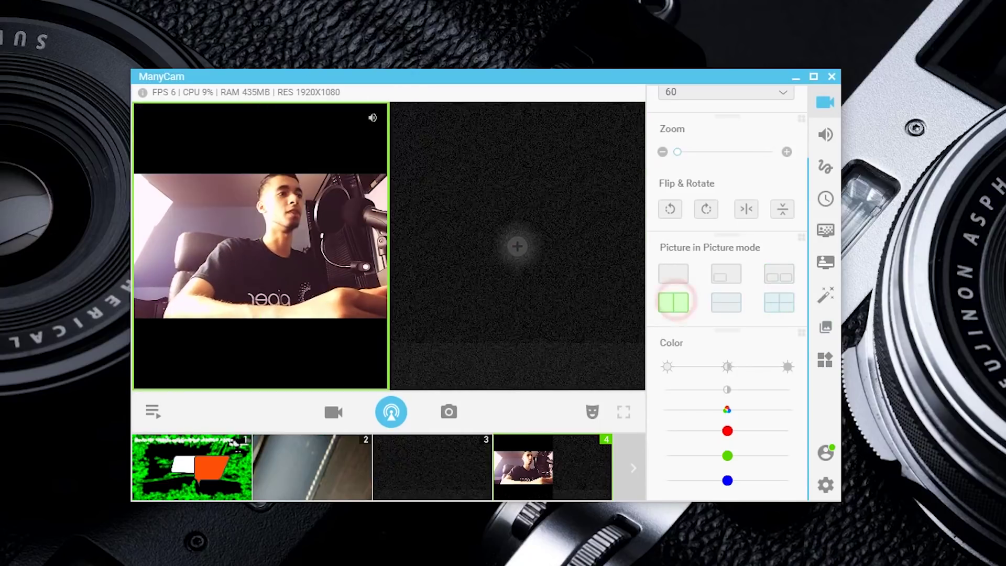
click(780, 303)
click(673, 274)
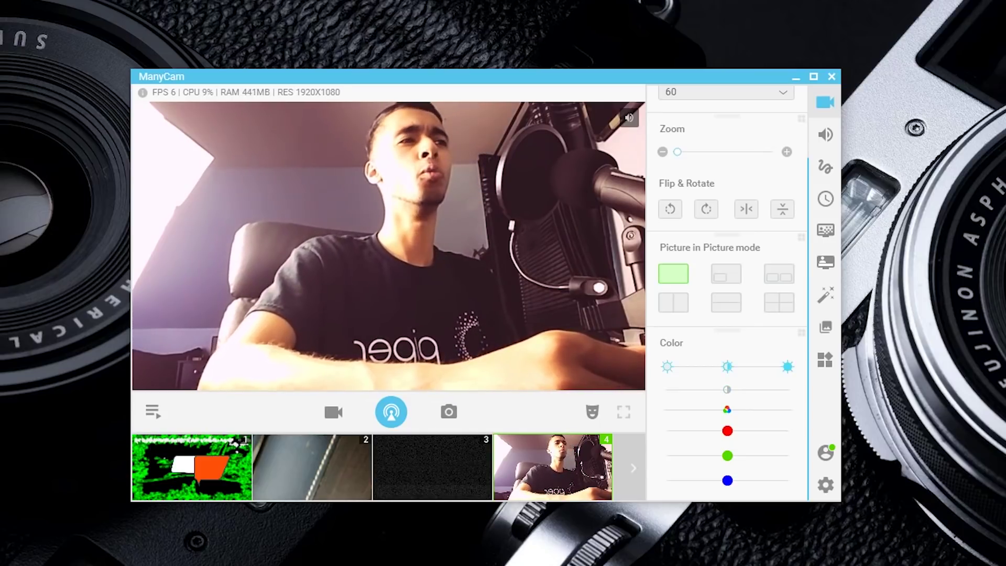
Step: Lower and restore the webcam brightness, then shift the colour hue for a pinkish tint
drag(728, 366, 738, 390)
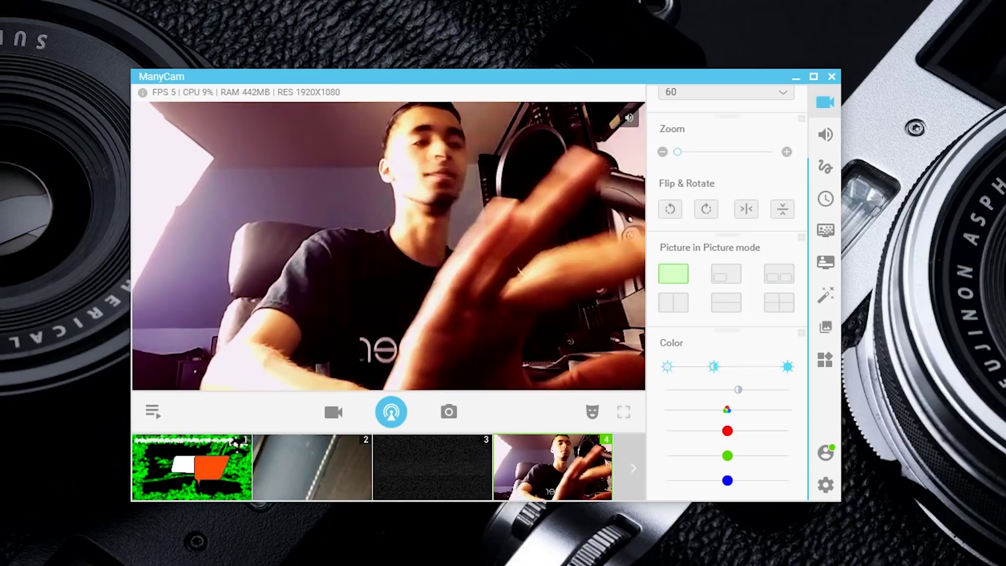
drag(714, 366, 727, 366)
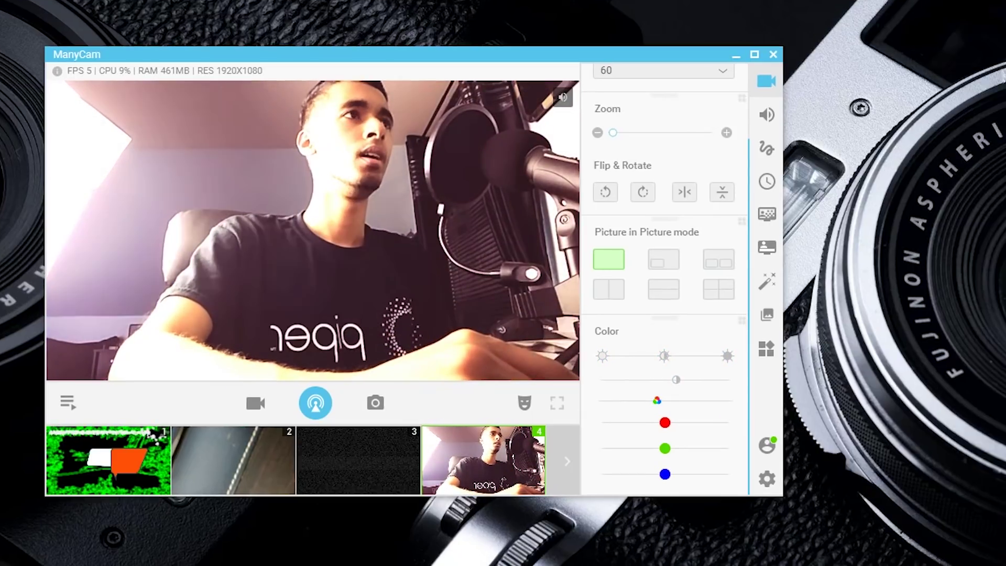
drag(657, 400, 675, 400)
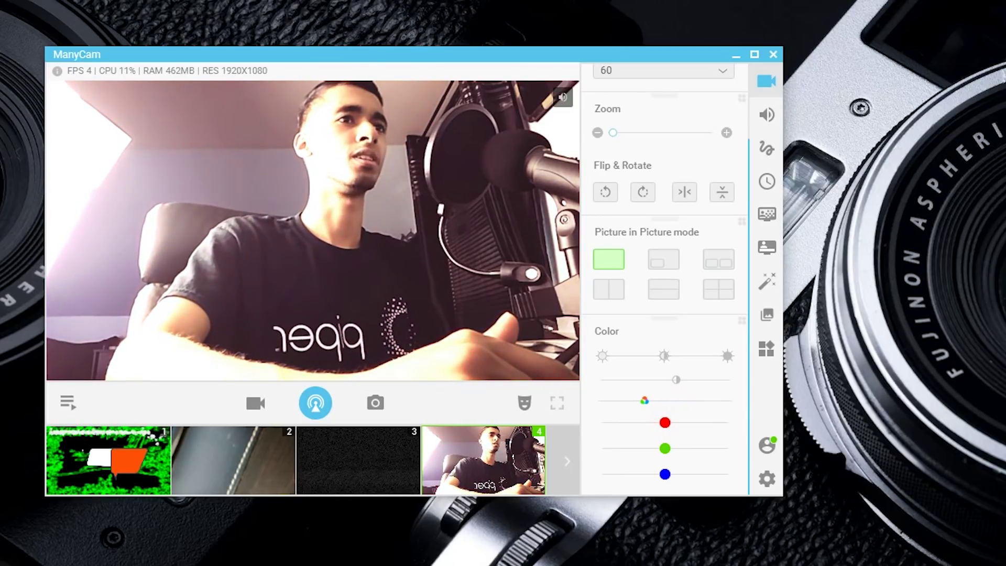
drag(645, 401, 642, 400)
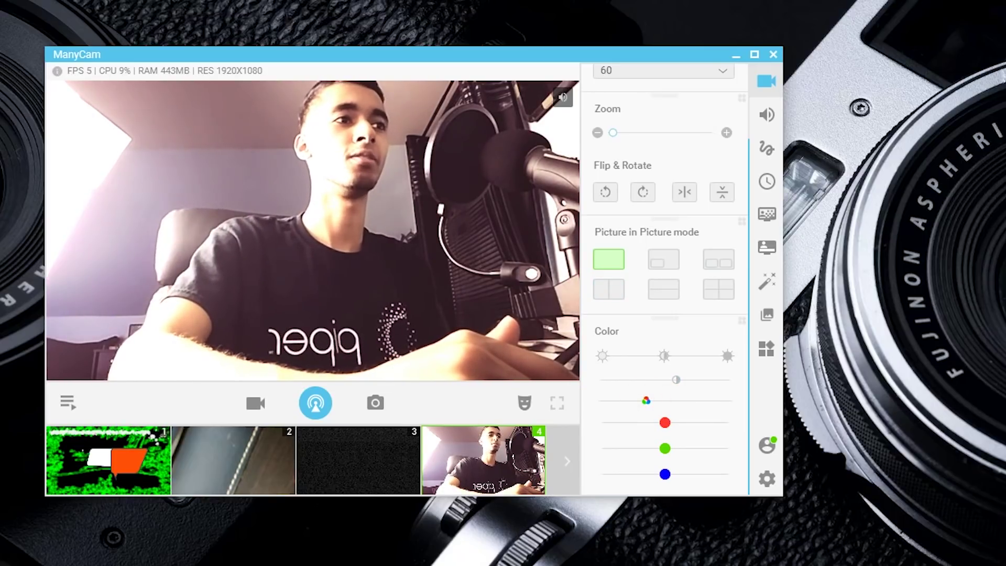
scroll(665, 277, up, 3)
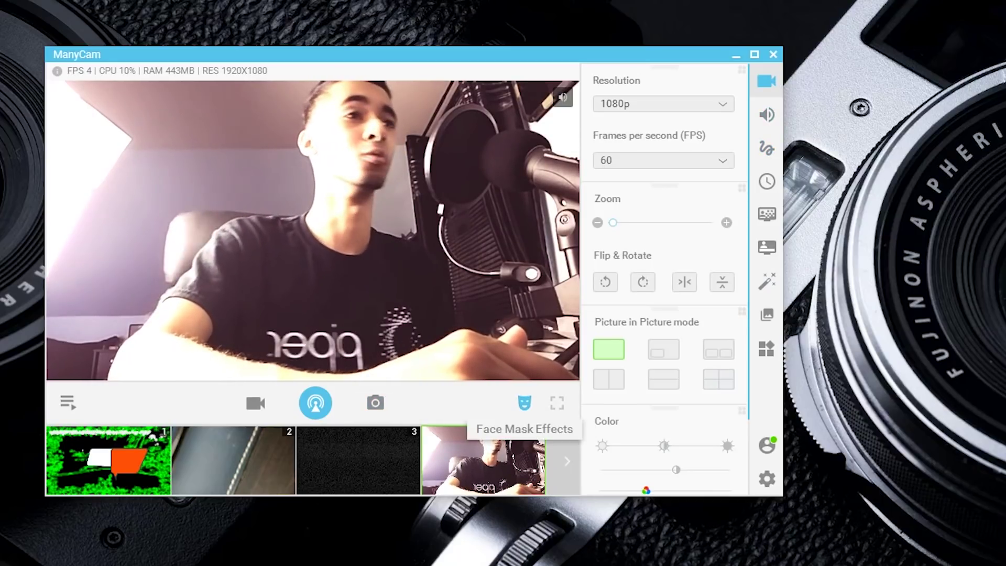
Step: Apply the Trump face mask, browse the mask gallery, then view the empty Favorites list
click(524, 403)
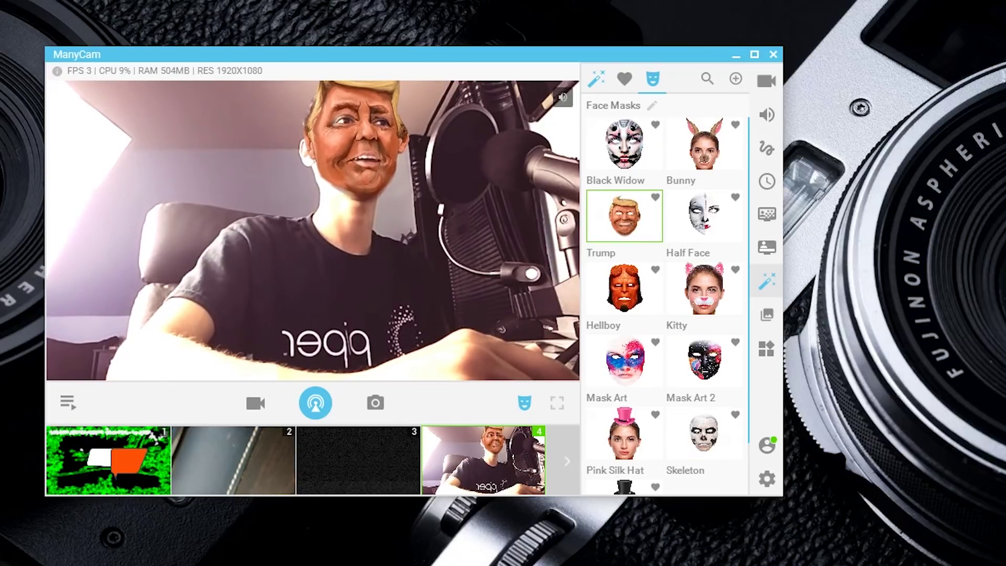
scroll(665, 294, down, 1)
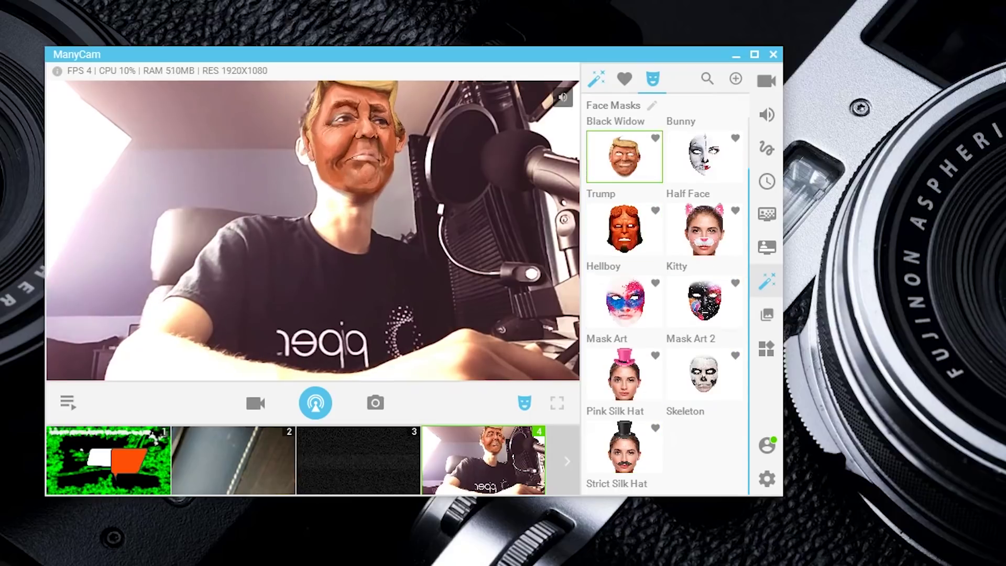
scroll(665, 294, up, 1)
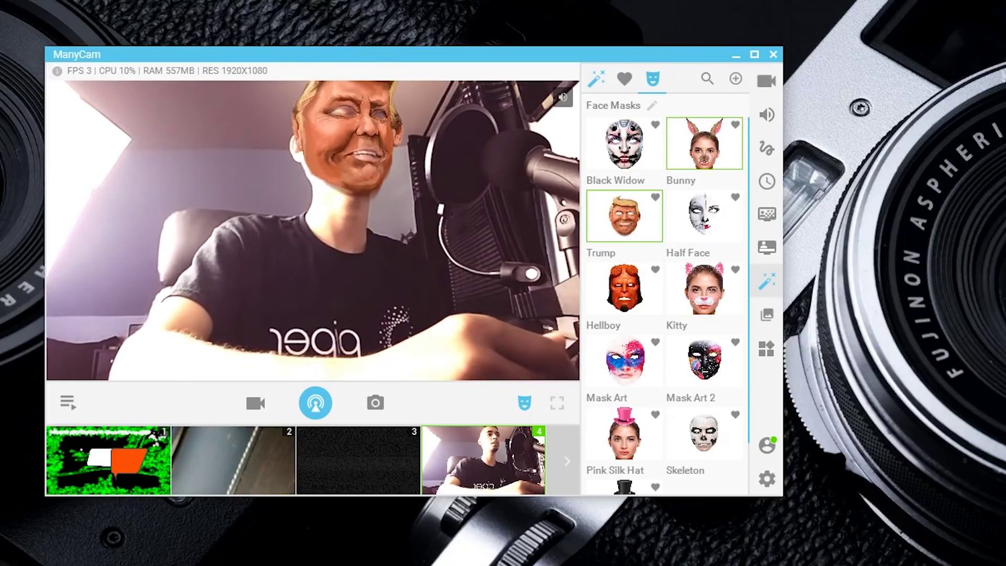
scroll(705, 362, down, 1)
scroll(704, 362, up, 1)
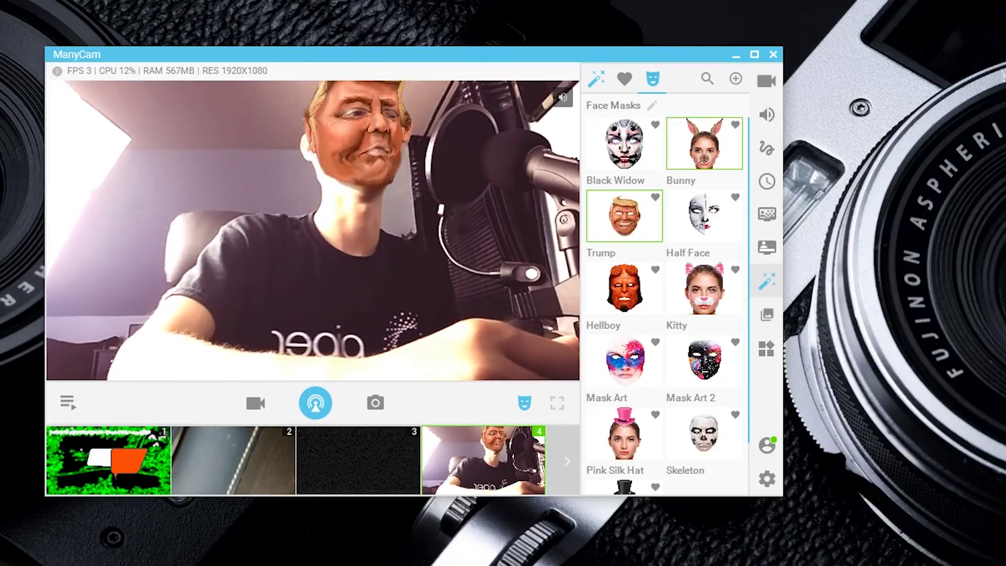
scroll(704, 361, down, 1)
scroll(705, 362, up, 1)
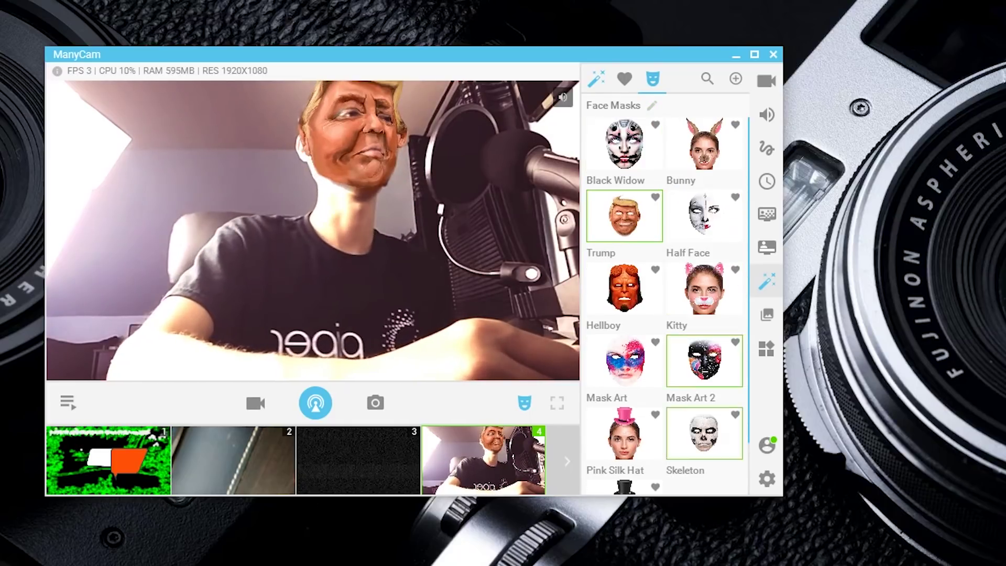
click(623, 79)
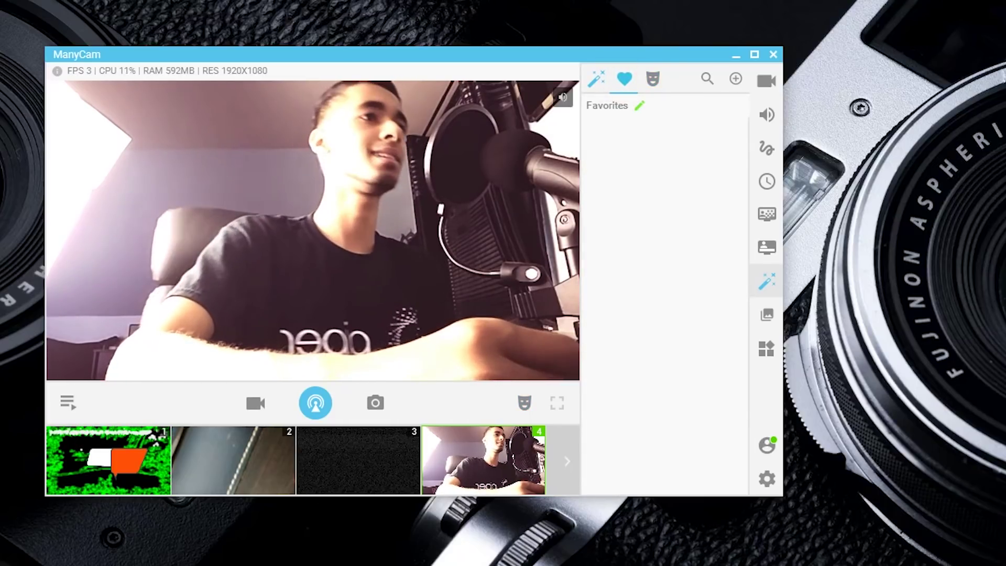
Step: Add the Joy emoticon from Objects > Emoticons and place it at the video's upper-left
click(596, 79)
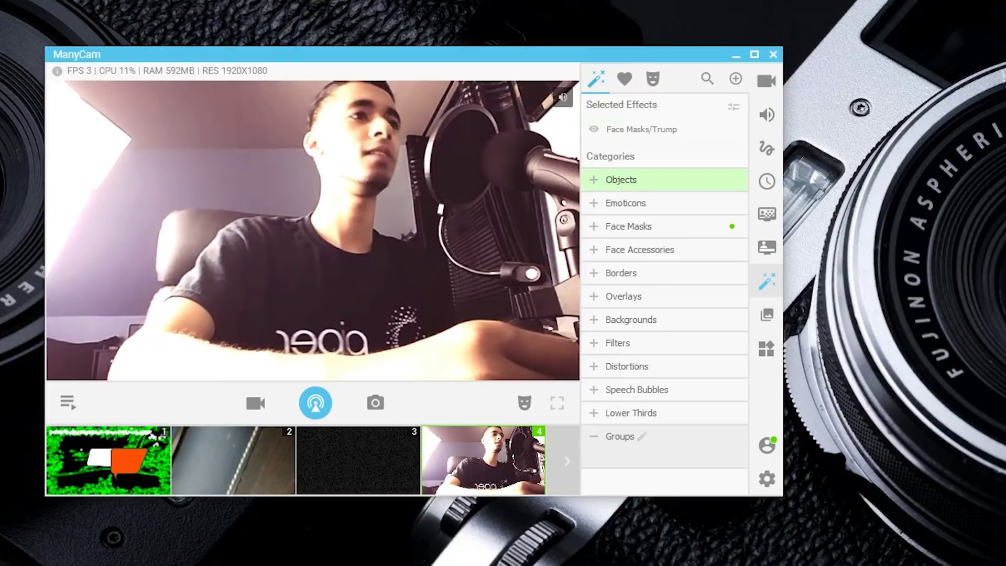
click(628, 179)
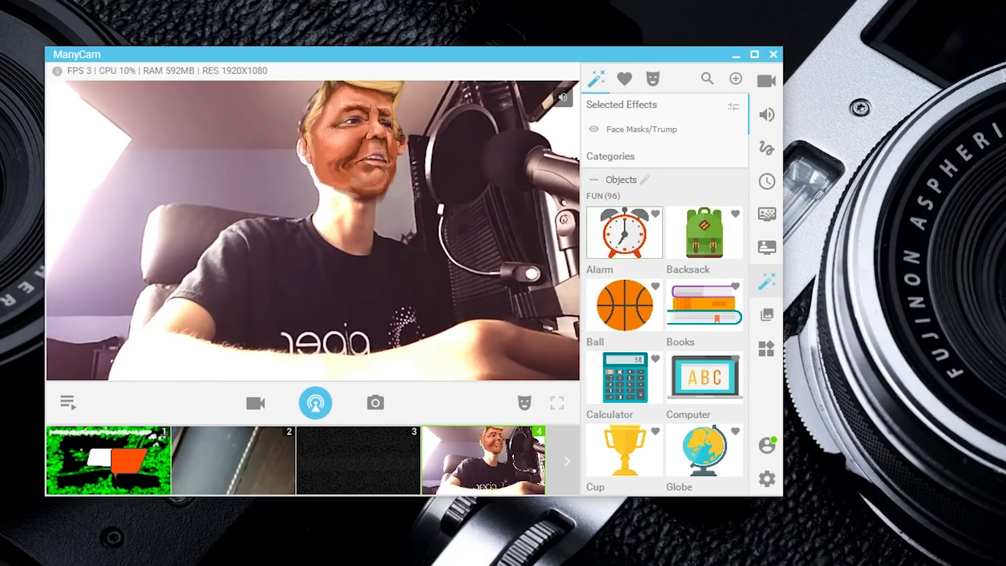
scroll(624, 342, down, 20)
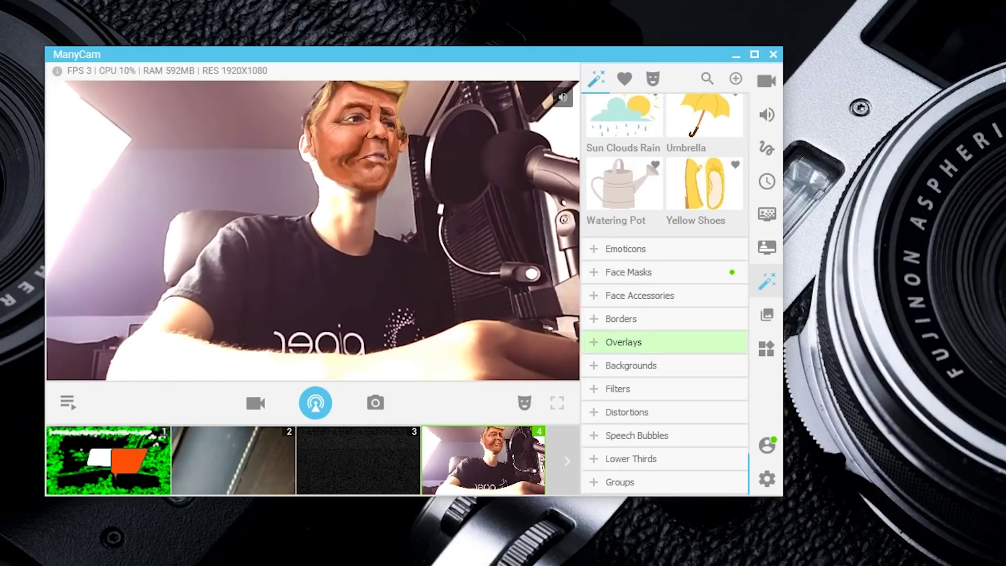
click(626, 249)
scroll(665, 315, up, 10)
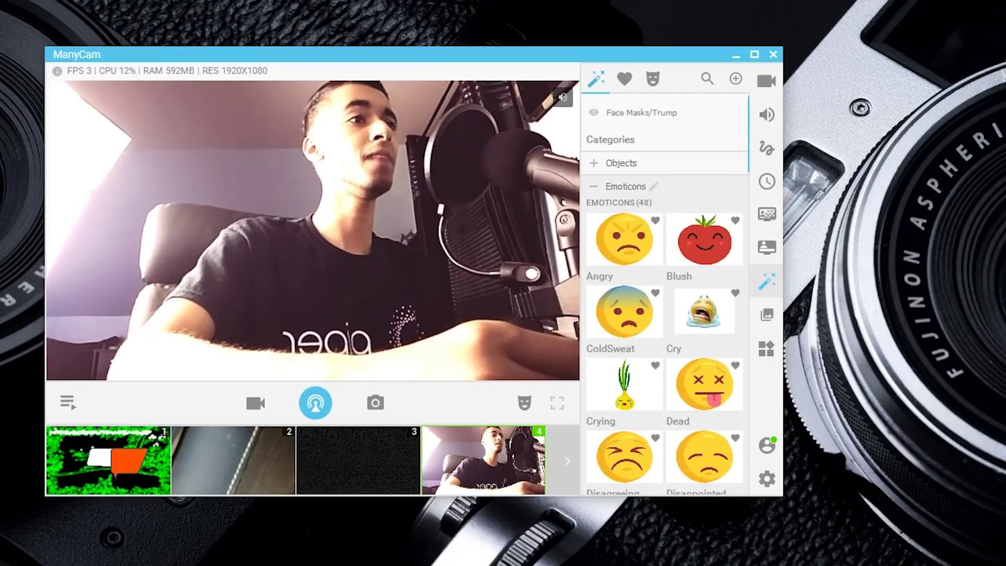
scroll(665, 315, down, 5)
scroll(664, 314, down, 2)
click(717, 216)
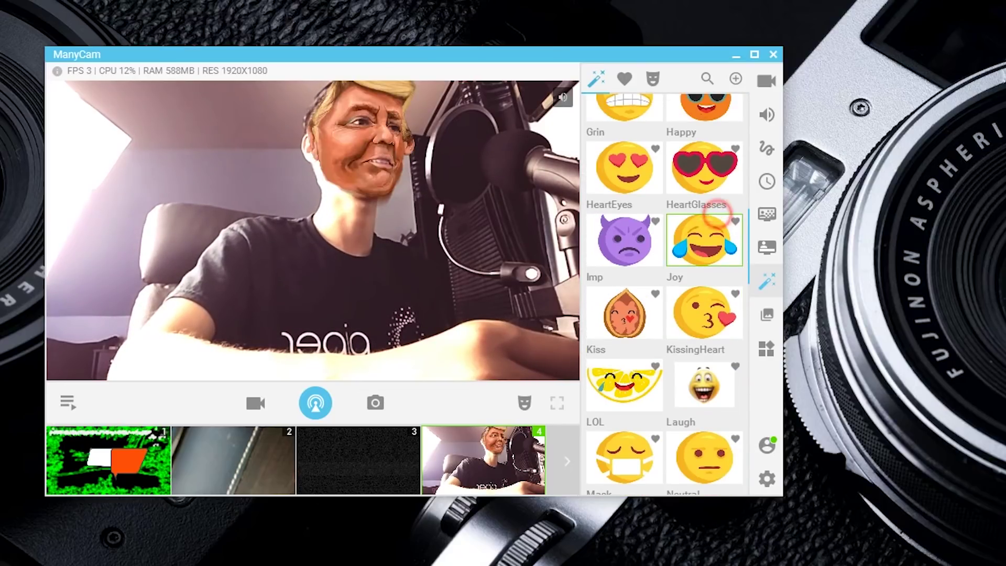
drag(166, 280, 261, 112)
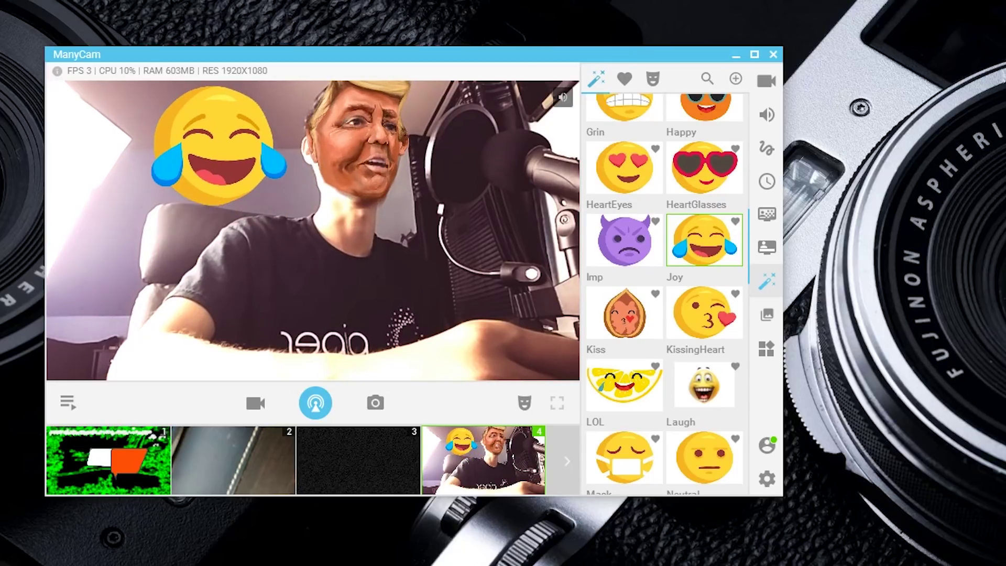
Step: Expand the Face Masks, Face Accessories and Borders effect categories
scroll(705, 292, down, 5)
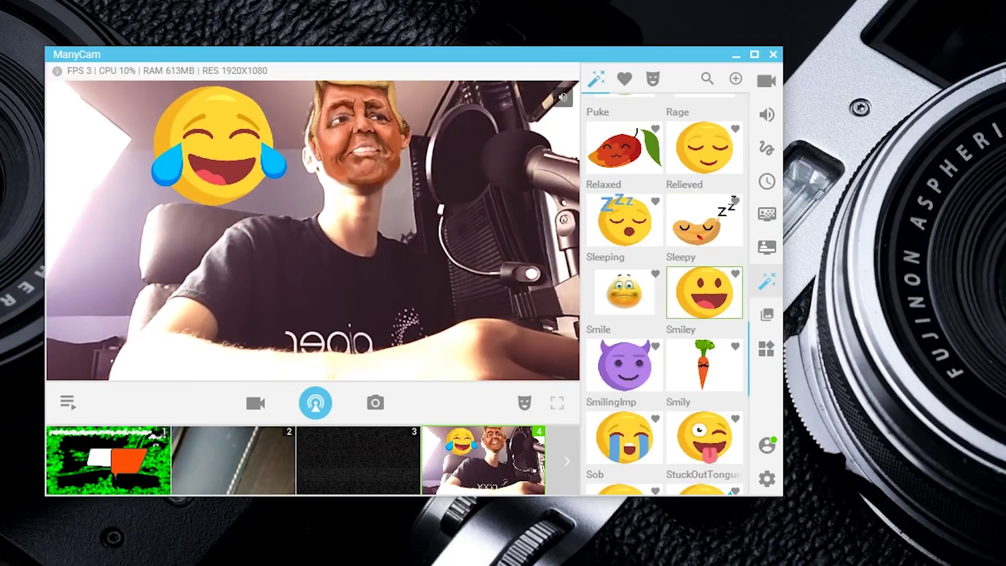
scroll(663, 314, down, 3)
click(663, 273)
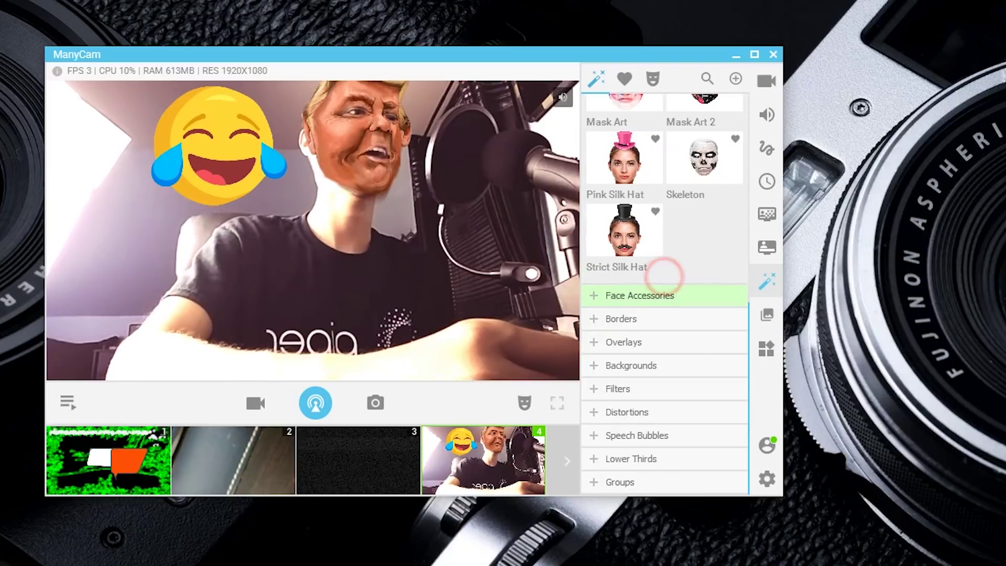
click(663, 294)
scroll(664, 292, down, 3)
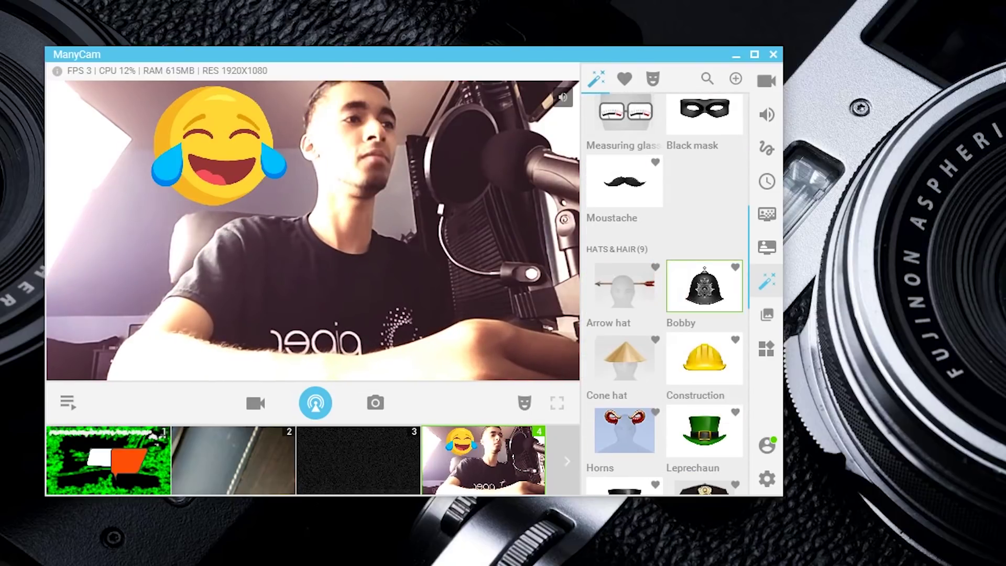
scroll(658, 315, down, 8)
click(657, 320)
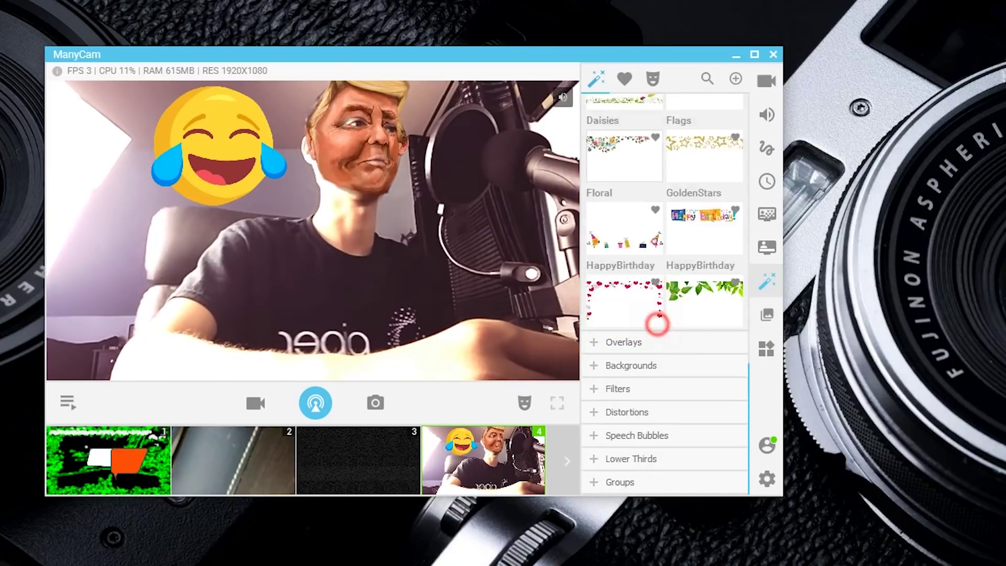
Step: Apply the Summer border of trees, flowers and sun to the webcam video
click(657, 341)
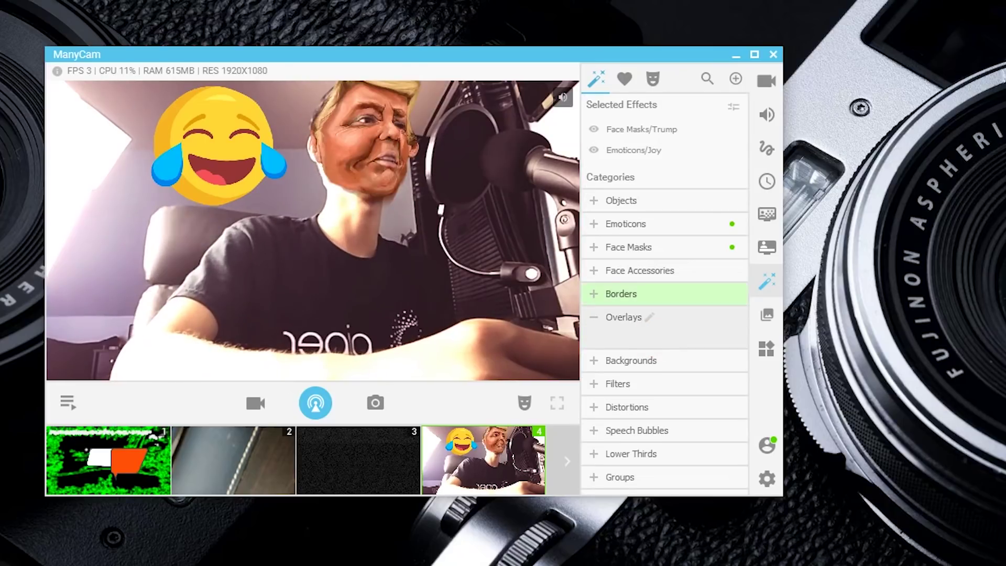
click(642, 294)
scroll(682, 293, down, 5)
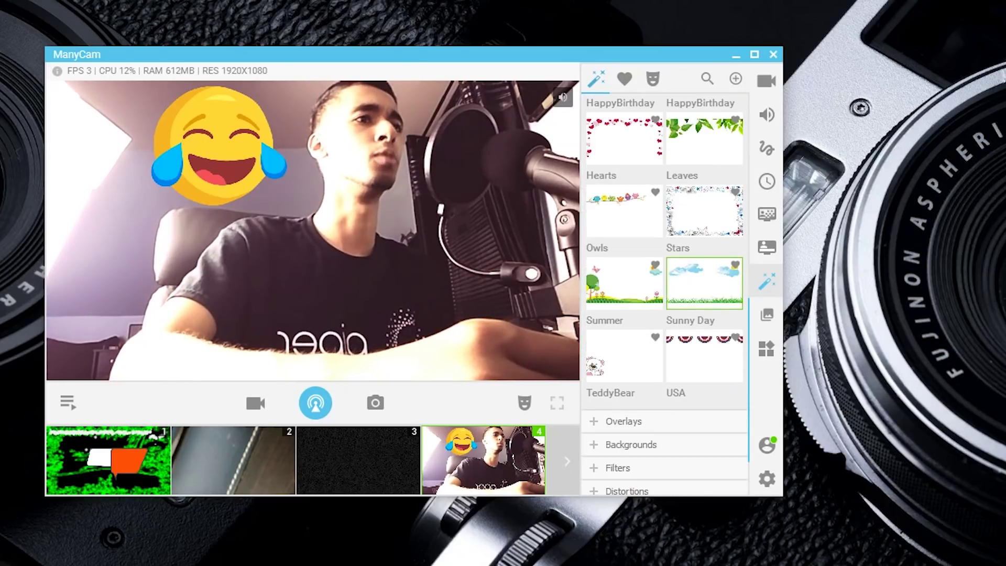
click(623, 283)
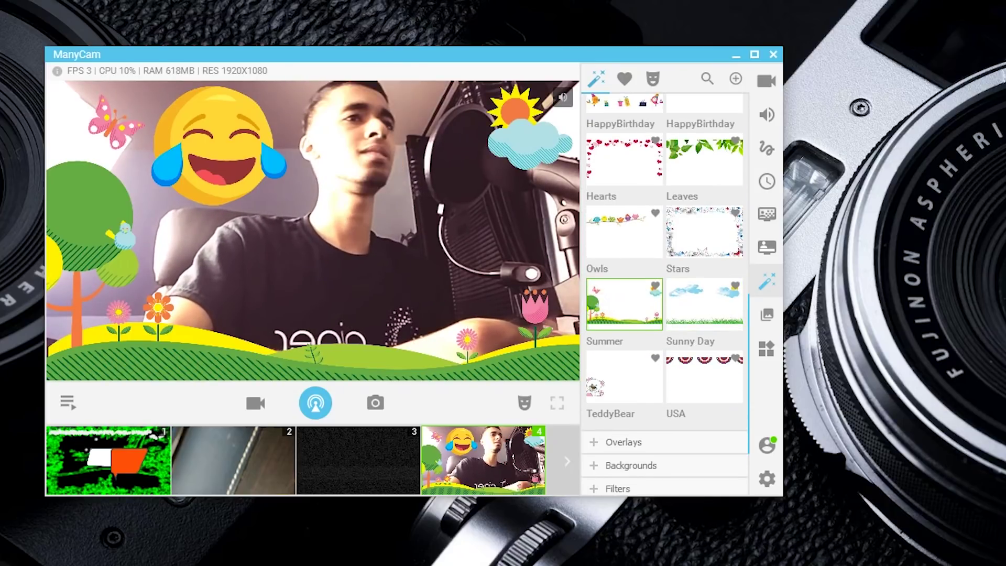
Step: Browse the Backgrounds and Filters effect categories
scroll(660, 342, down, 2)
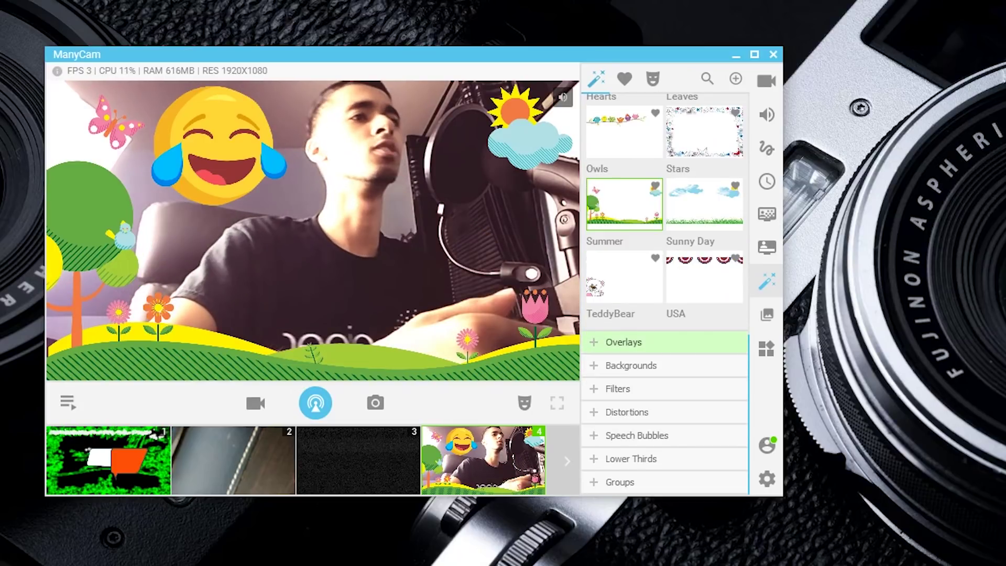
click(661, 362)
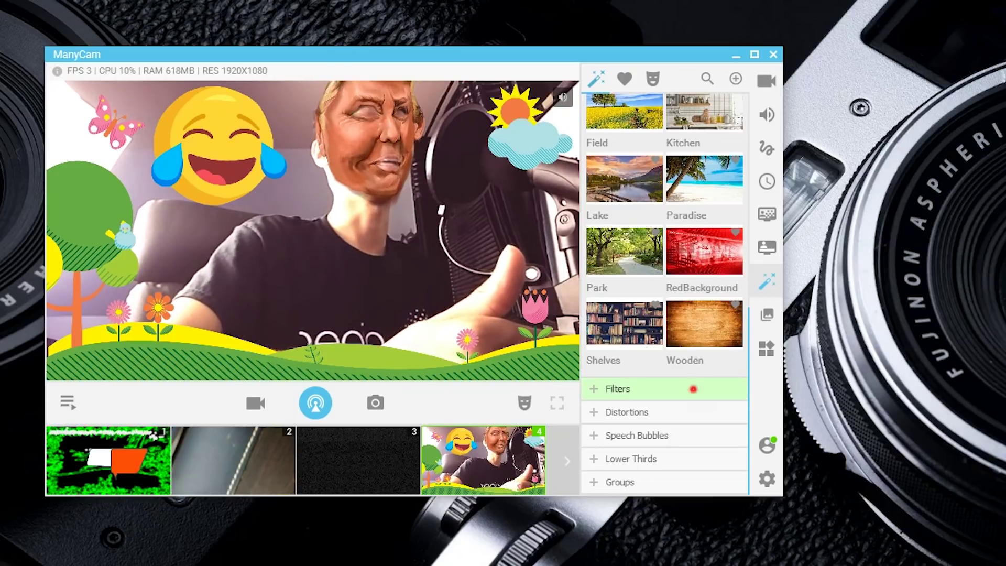
click(618, 388)
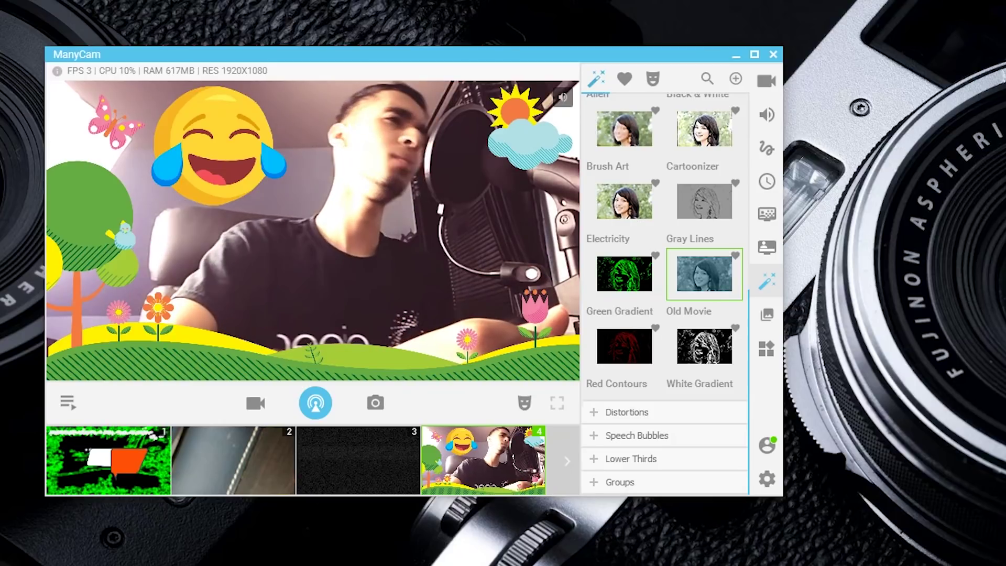
Step: Browse the Distortions, Speech Bubbles and Lower Thirds effect categories
click(664, 410)
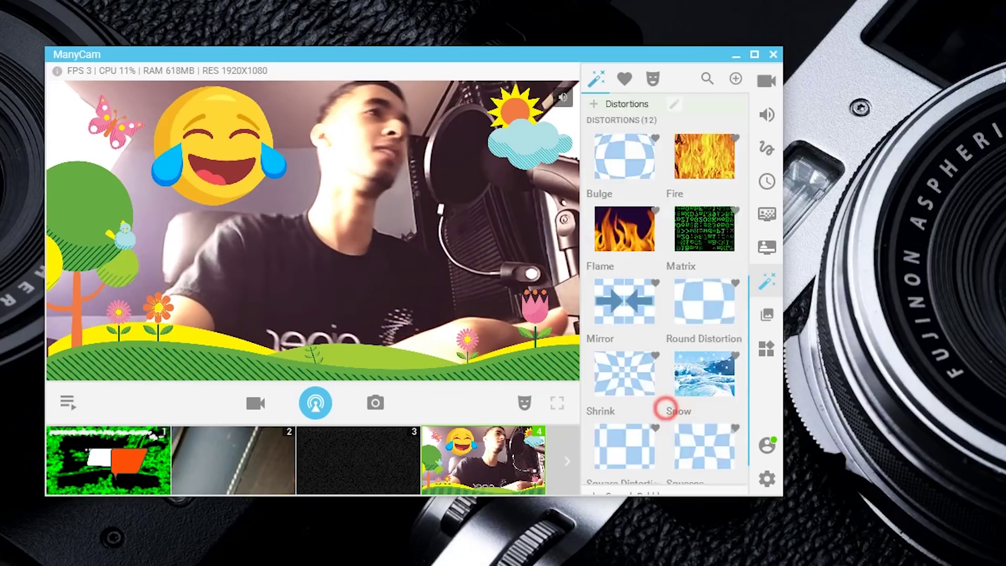
scroll(665, 367, down, 3)
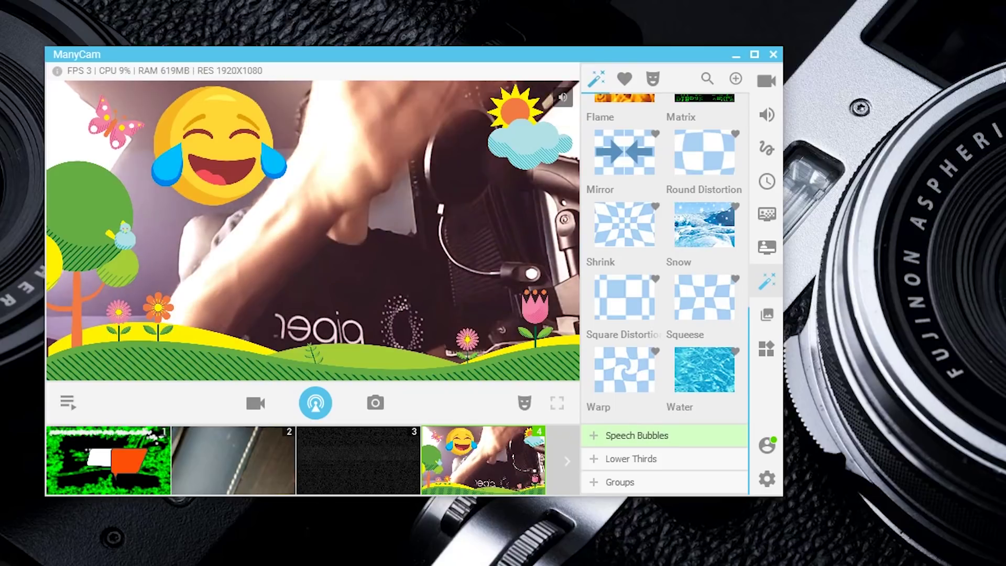
click(637, 435)
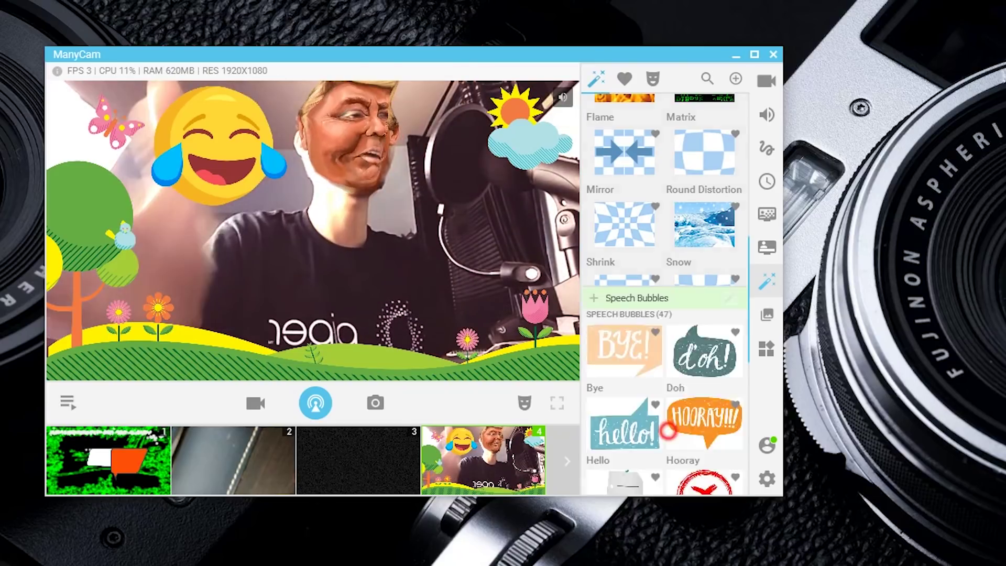
scroll(665, 294, down, 10)
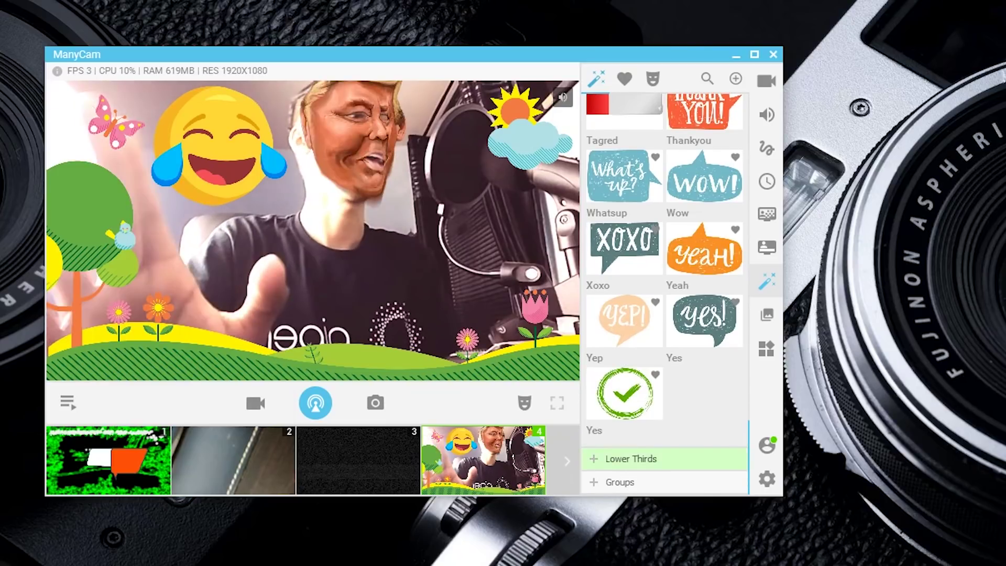
click(682, 462)
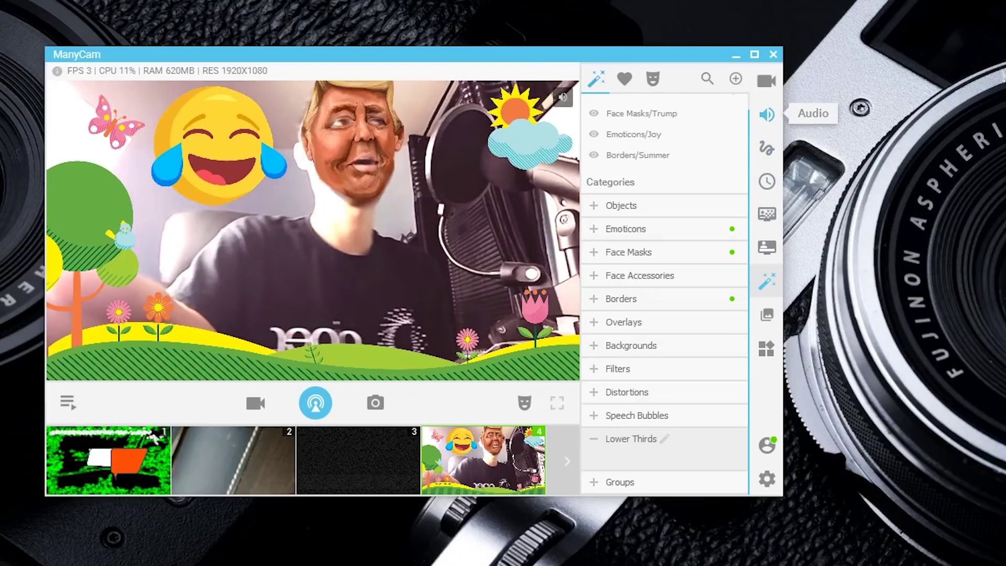
click(767, 114)
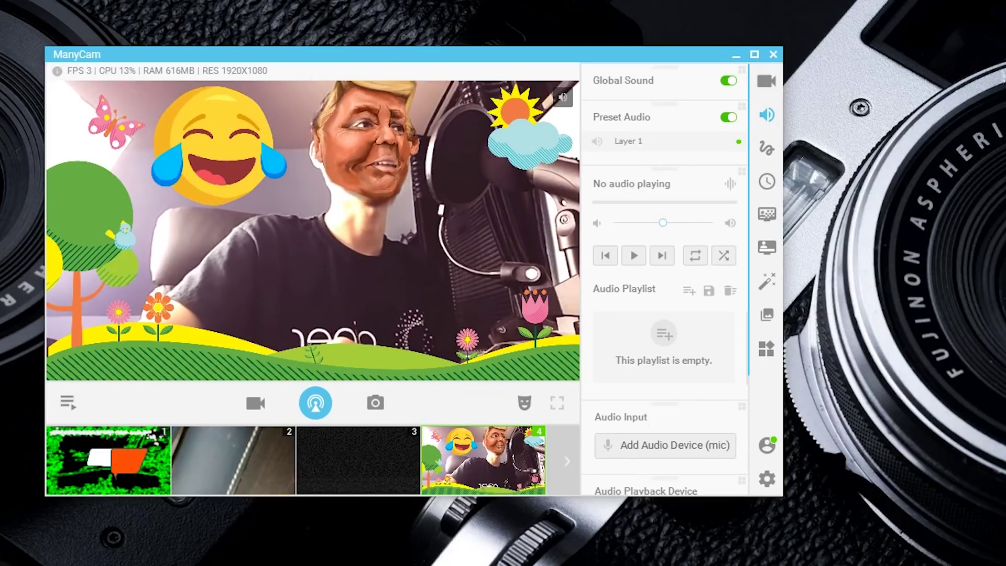
Step: Move Global Sound below Preset Audio, then adjust playback volume and noise suppression
click(661, 80)
click(672, 67)
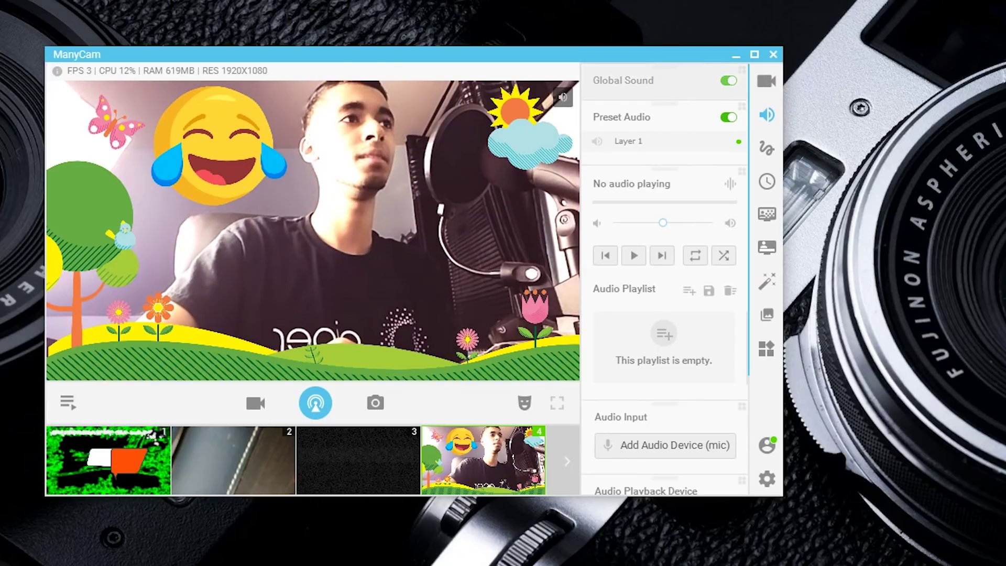
drag(662, 65, 664, 132)
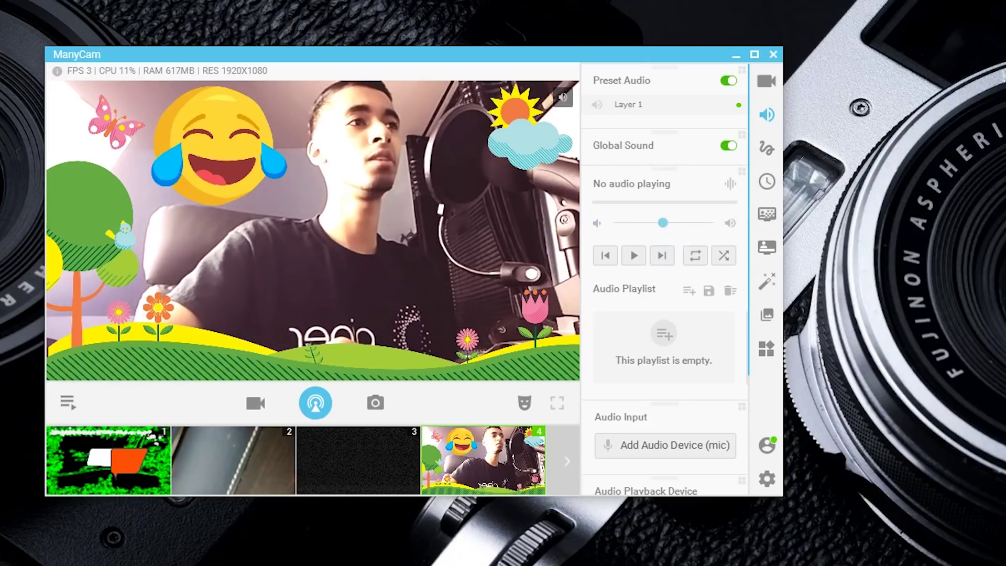
drag(663, 223, 655, 222)
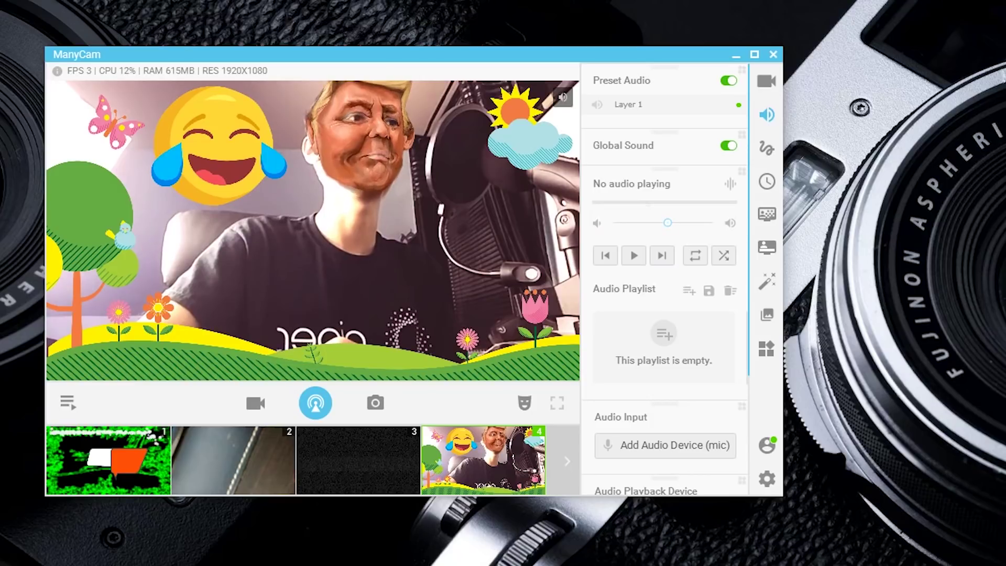
scroll(664, 278, down, 3)
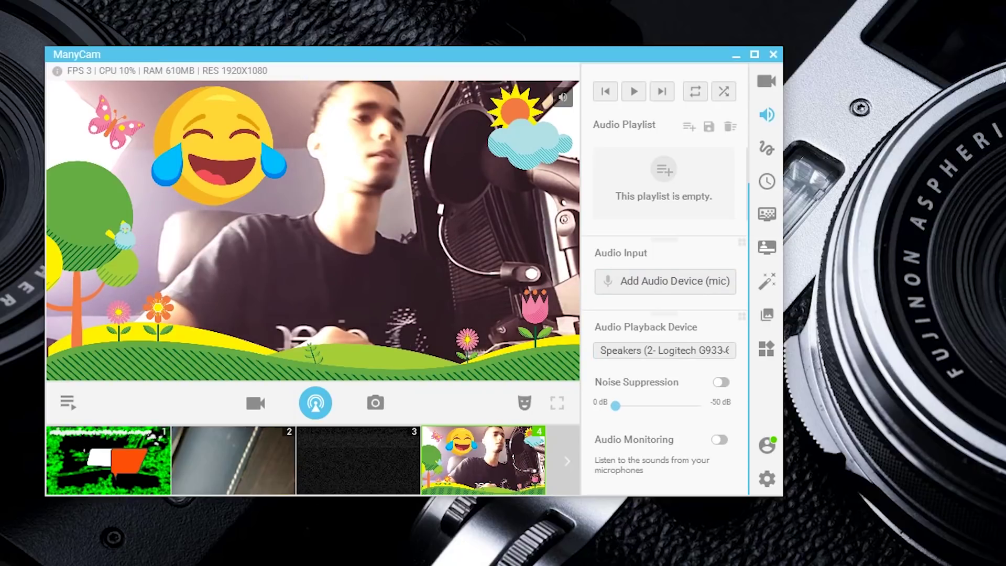
drag(616, 405, 661, 405)
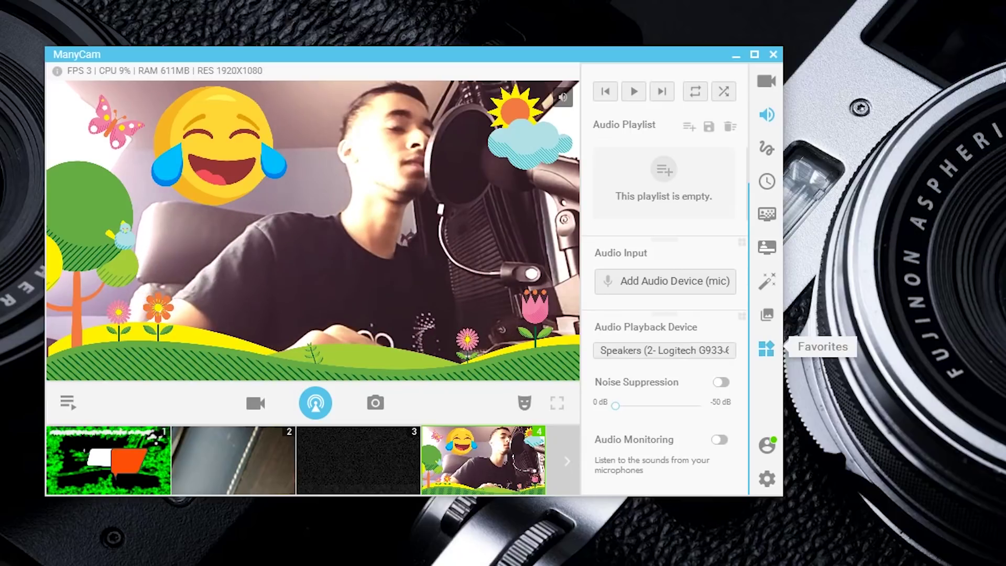
Step: Enter overlay text 'ggfgf', raise its scrolling speed and make it scroll left to right
click(767, 148)
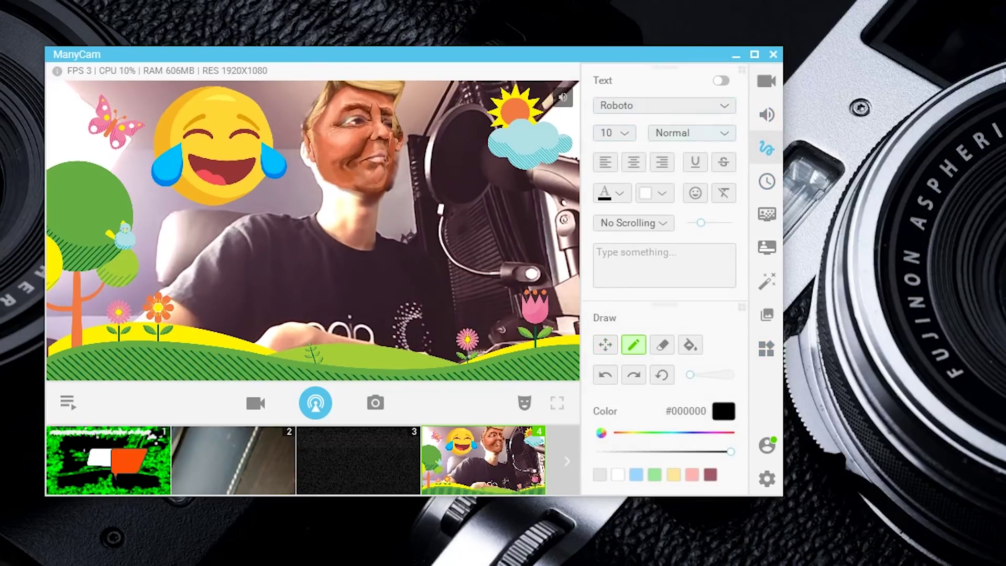
click(667, 257)
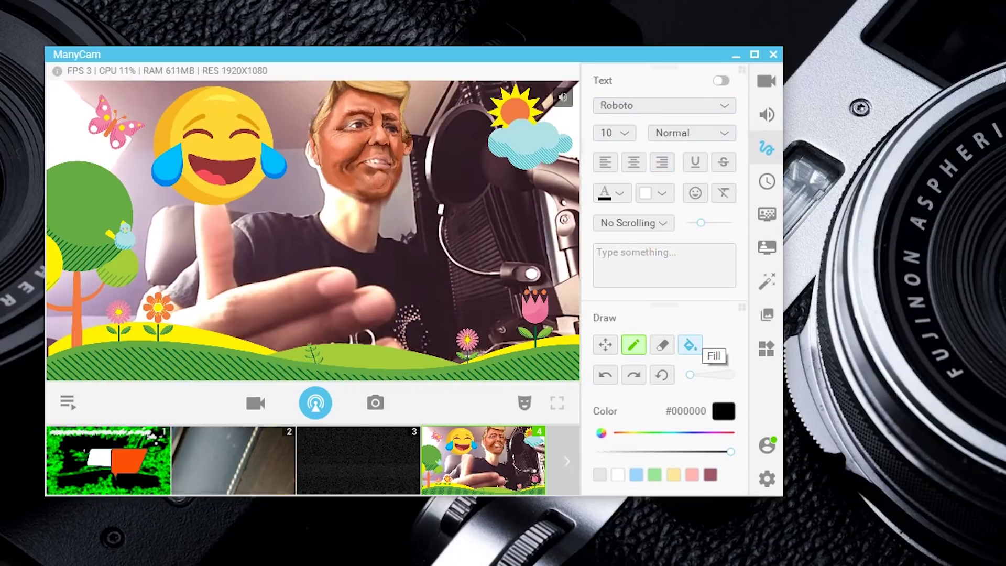
click(692, 258)
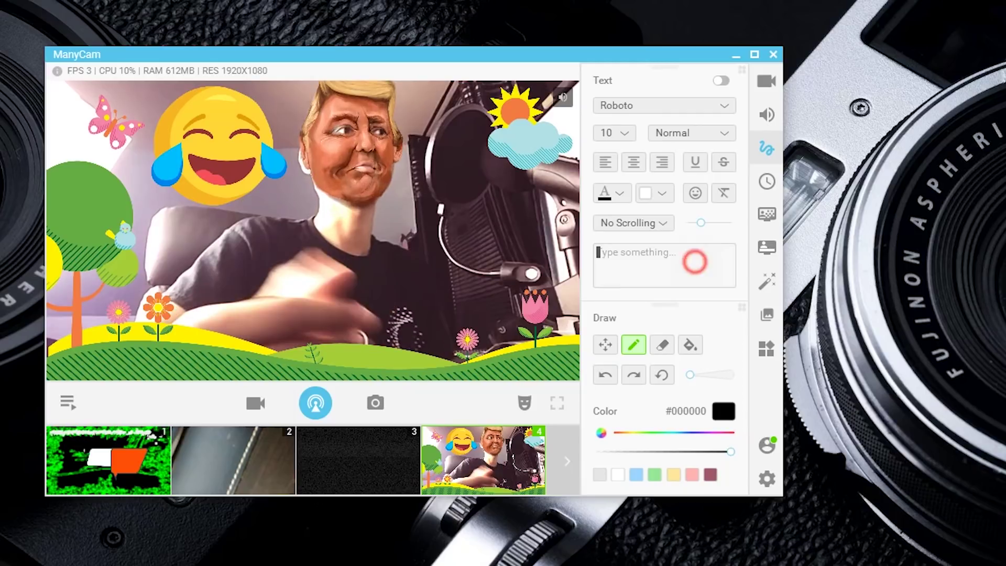
click(646, 260)
text(ggfgf)
click(641, 260)
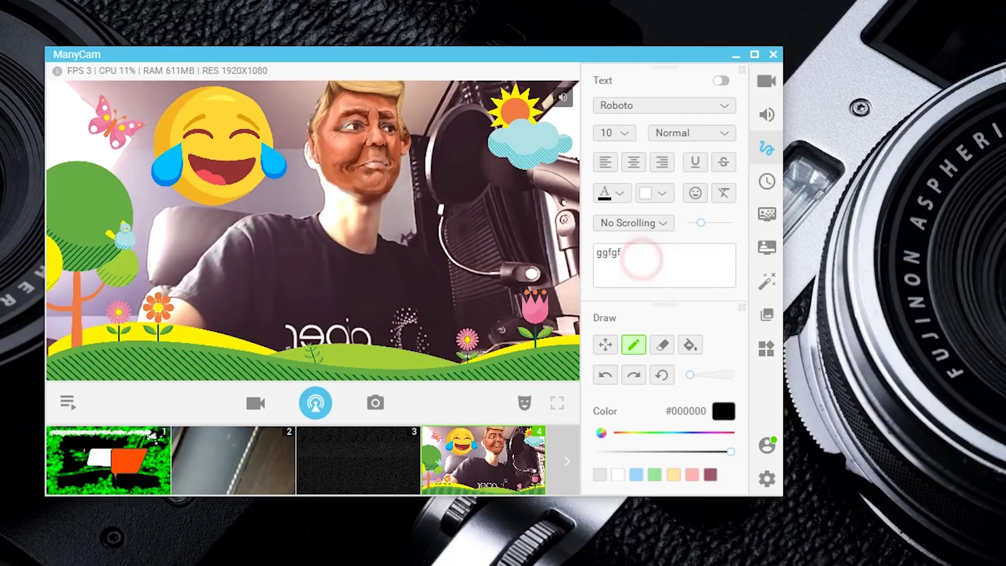
double_click(627, 253)
drag(701, 222, 719, 223)
double_click(646, 258)
click(656, 224)
click(638, 260)
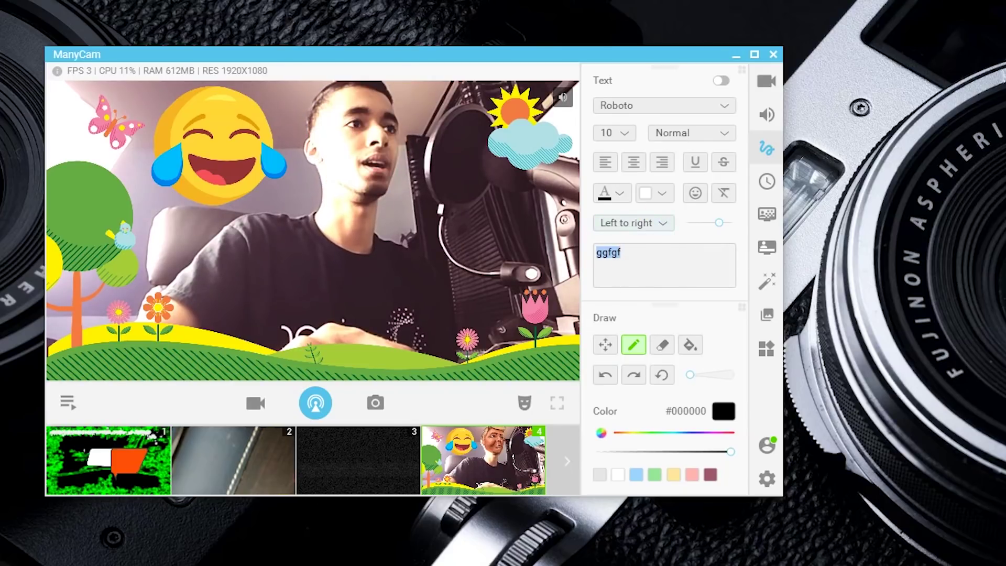
Step: Make the overlay text blue and set its font to Adobe Devanagari
click(619, 193)
click(606, 241)
click(714, 270)
click(669, 256)
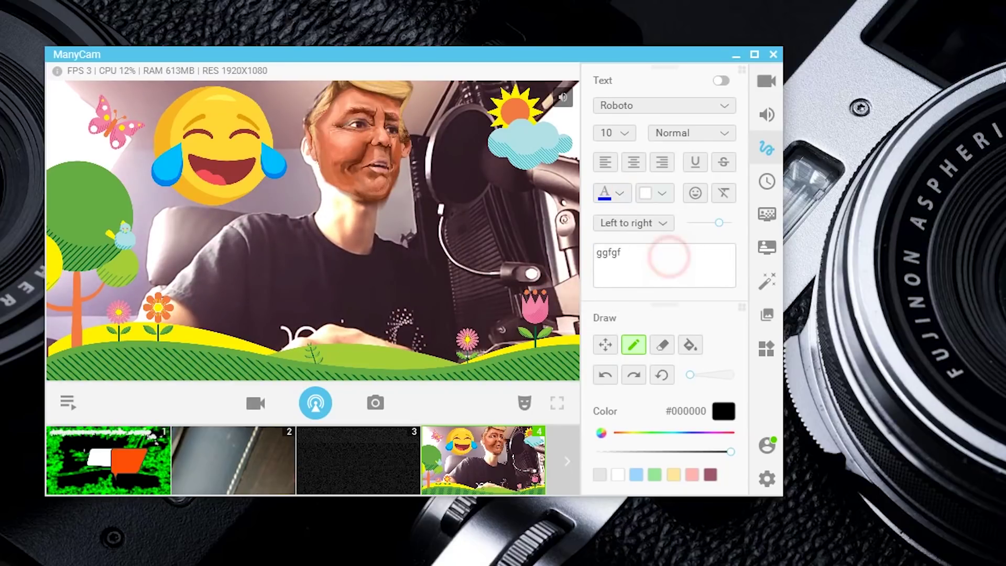
click(662, 192)
click(690, 133)
click(644, 103)
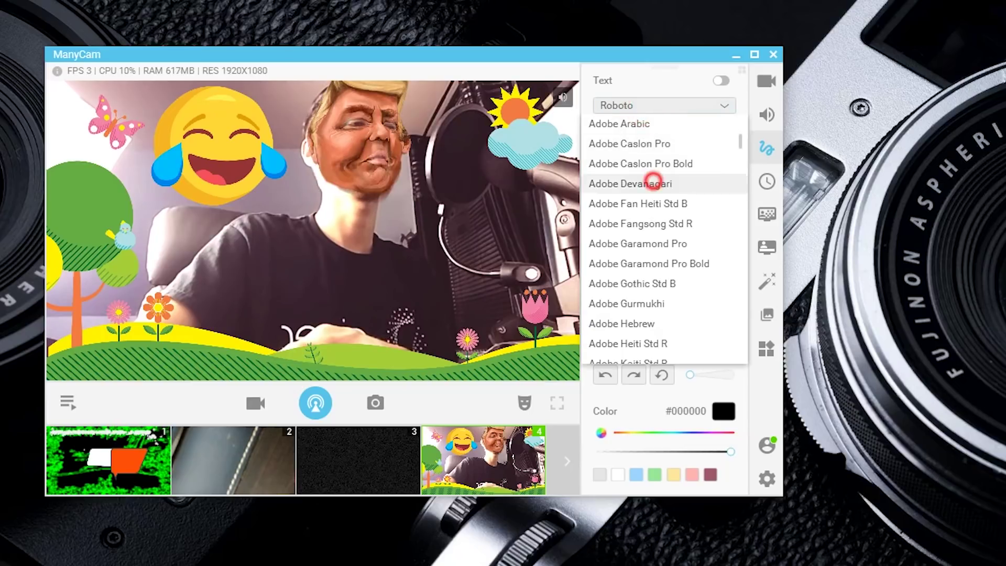
click(653, 181)
Step: Scribble black freehand lines over the preview, then switch the drawing colour to pink #FFB3B3
drag(433, 231, 509, 264)
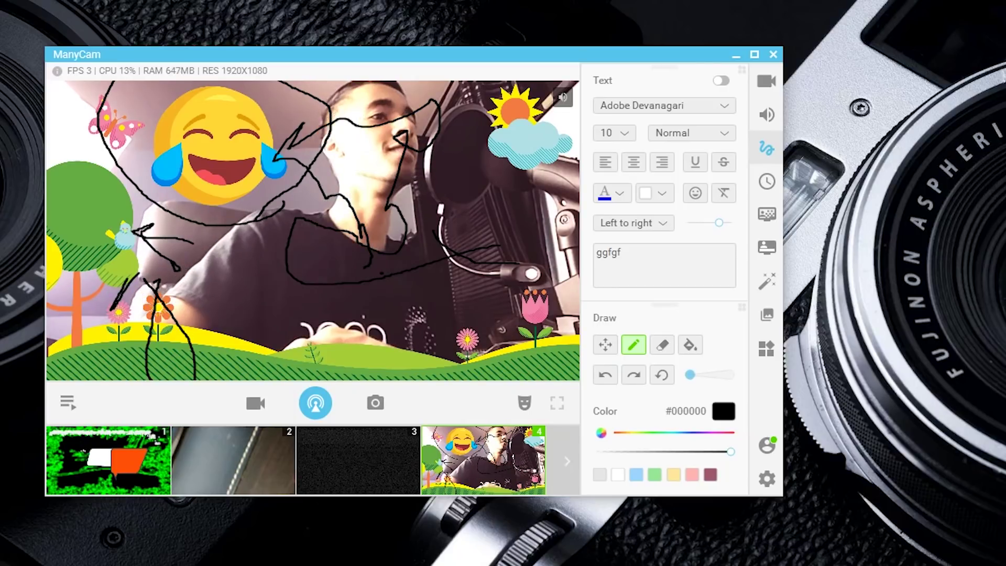
click(691, 474)
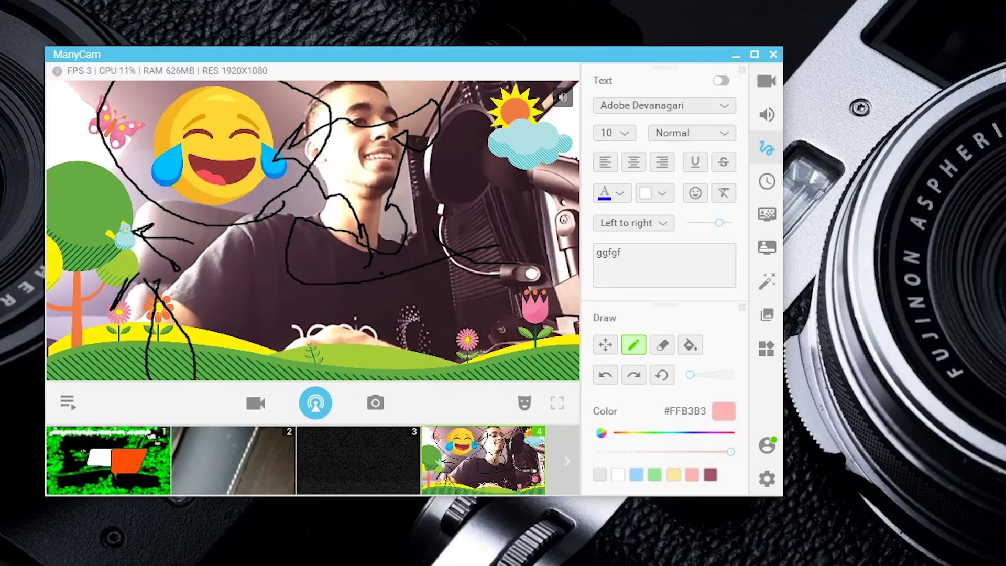
Step: Set the drawing colour to green and the clock date format to DD/MM/YY
click(655, 474)
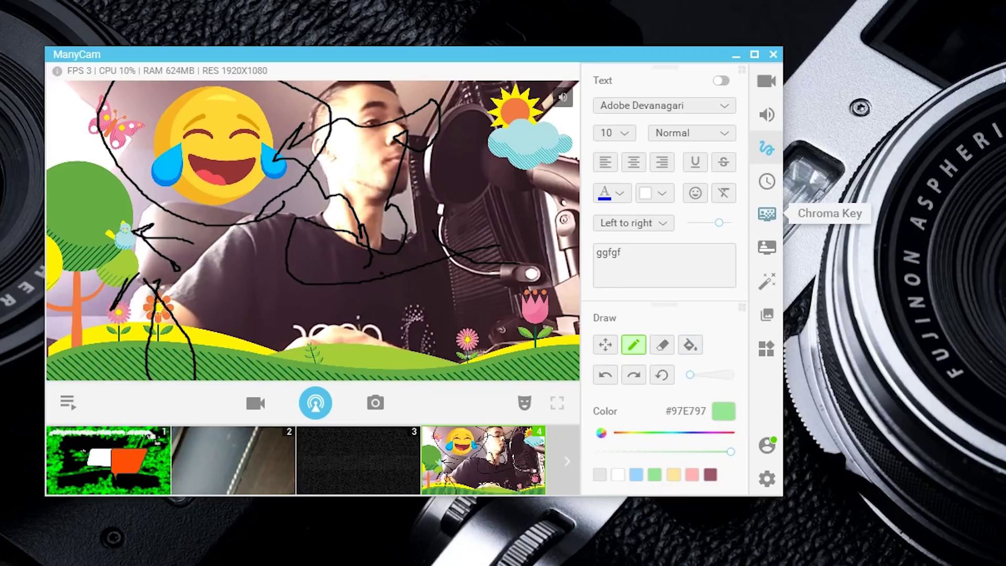
click(767, 181)
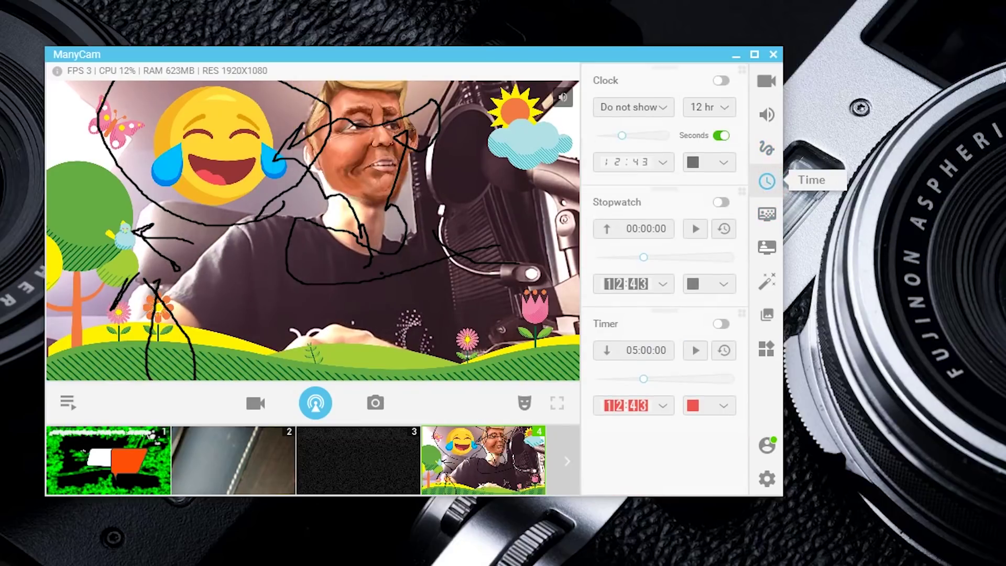
click(633, 107)
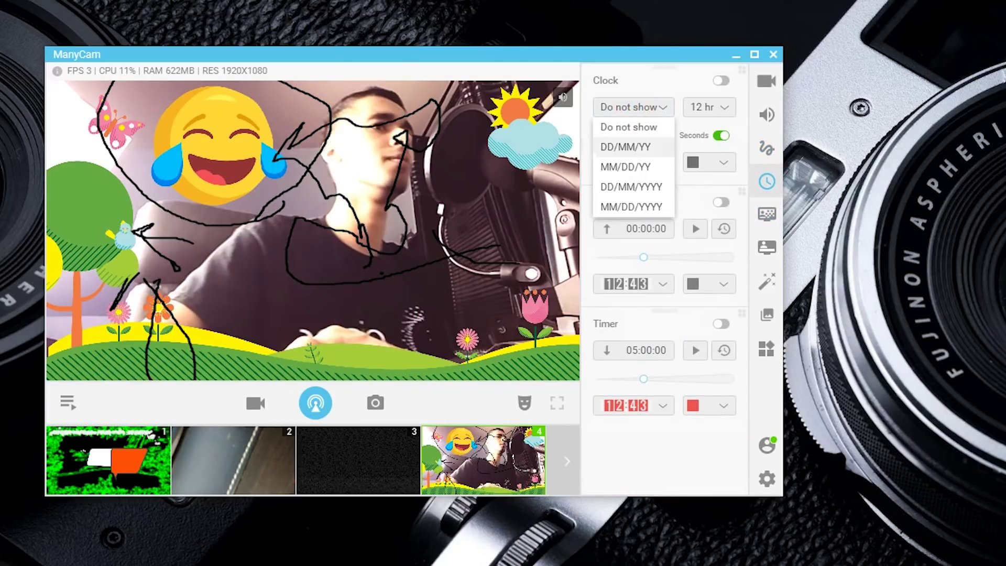
click(625, 146)
click(645, 107)
click(644, 107)
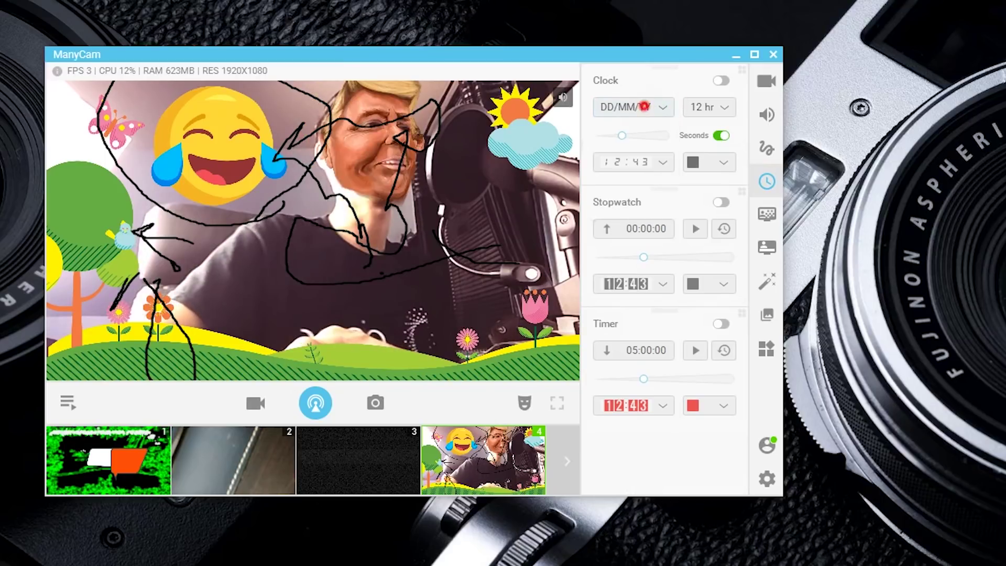
Step: Enlarge the clock overlay and give the stopwatch the thin digital font
drag(622, 135, 629, 136)
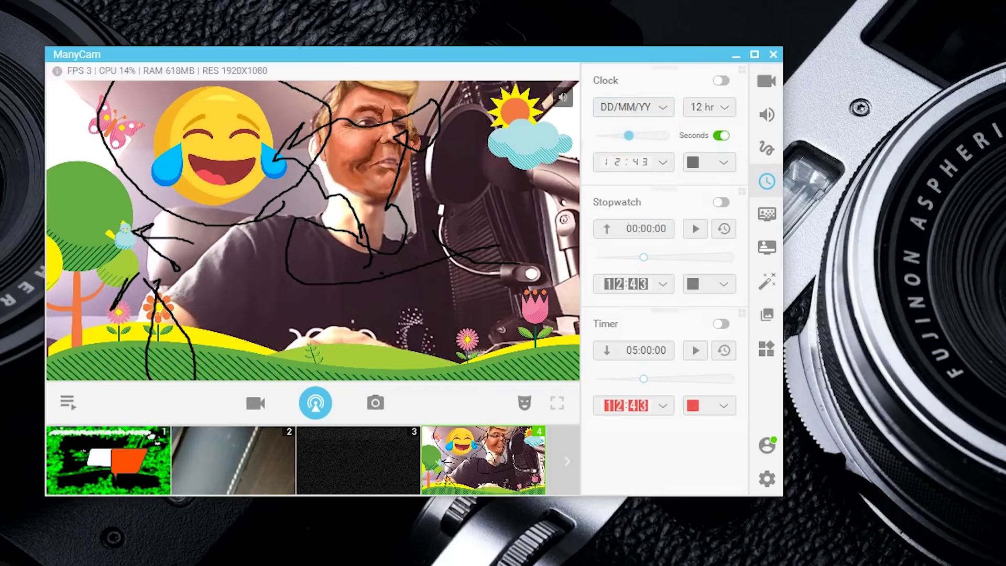
click(398, 281)
click(638, 286)
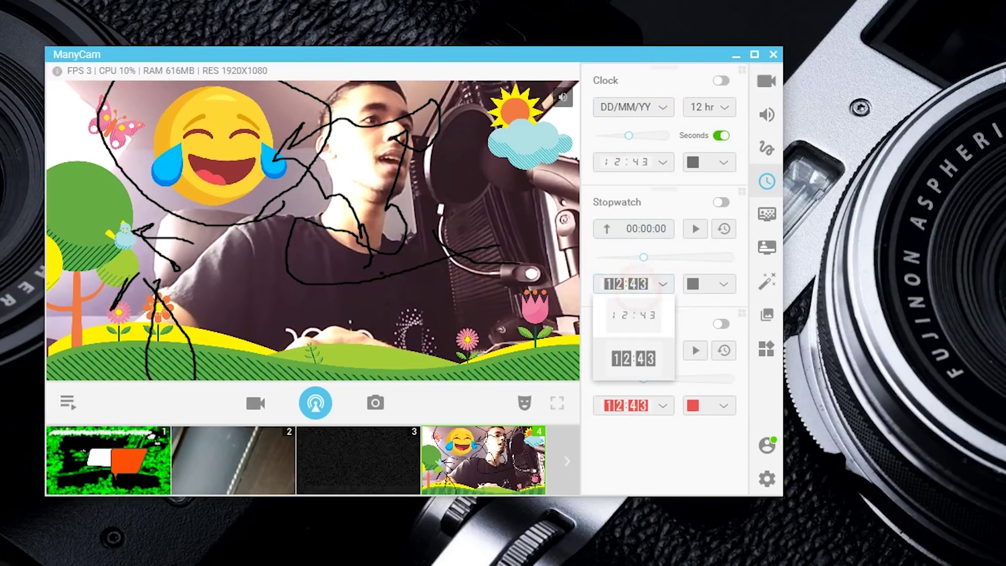
click(649, 319)
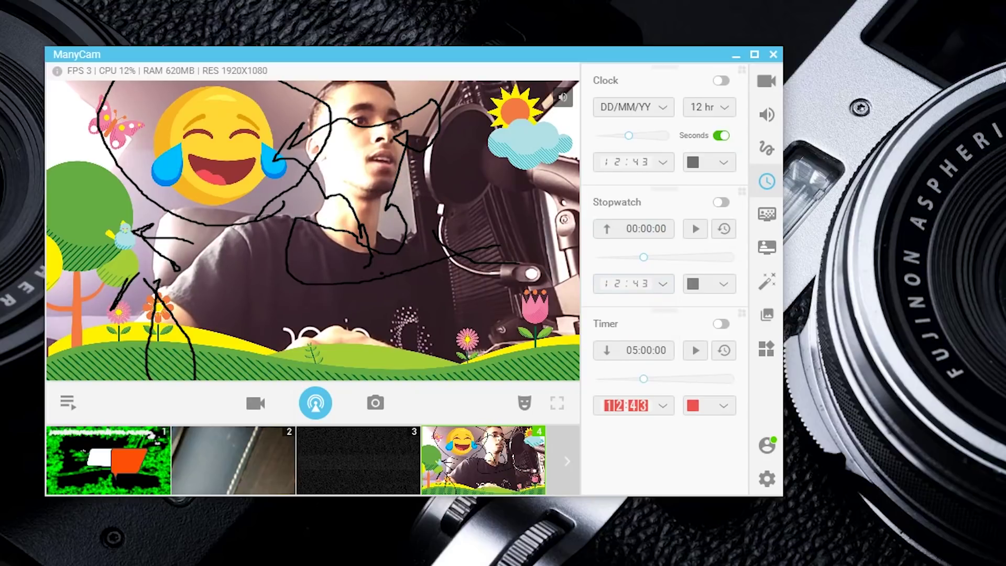
click(655, 350)
Step: Make the timer digits blue and set the timer slider to its maximum
click(636, 409)
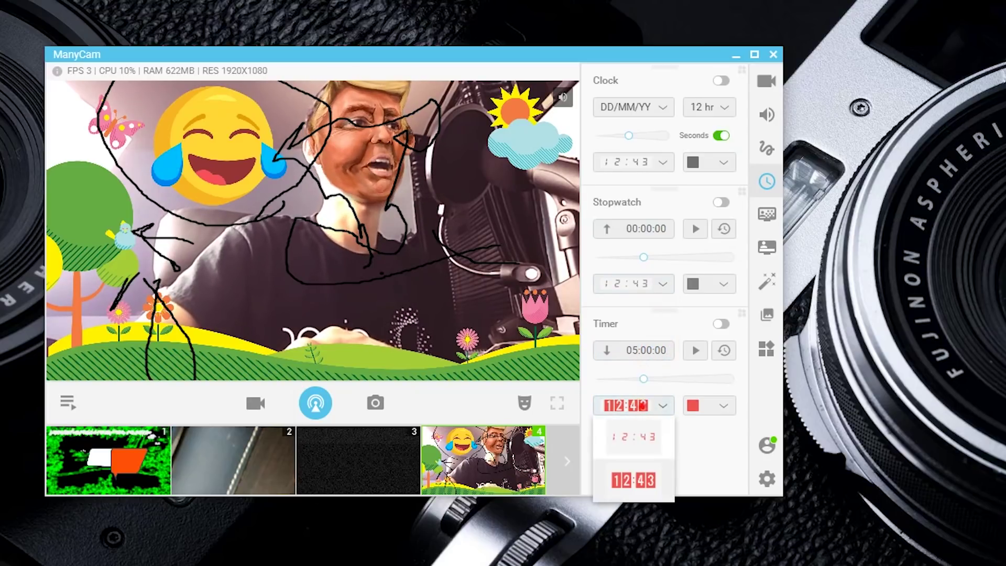
click(710, 406)
drag(718, 461, 730, 461)
click(732, 378)
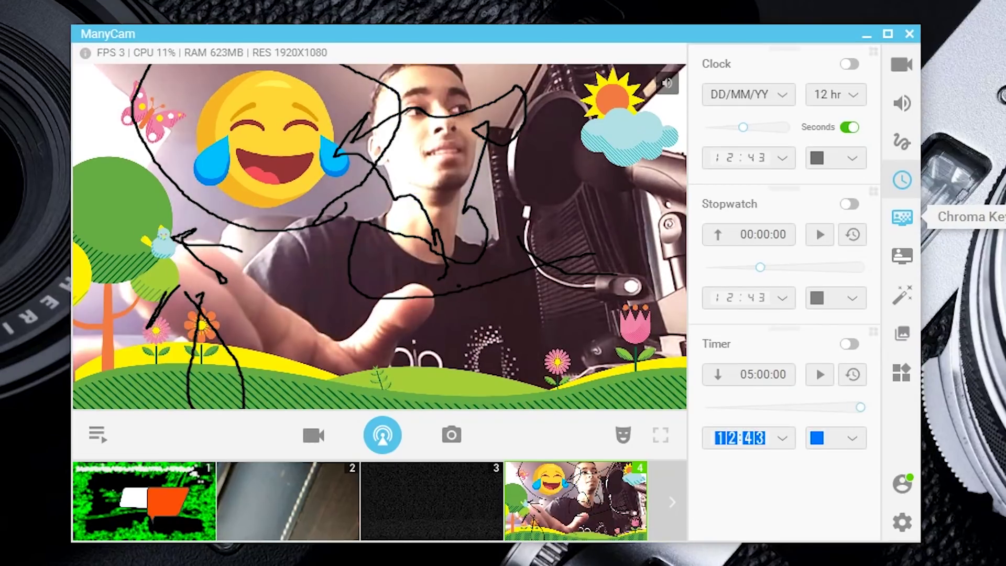
Step: Switch Picture in Picture to the 2x2 grid and shrink the top-left webcam cell
click(902, 217)
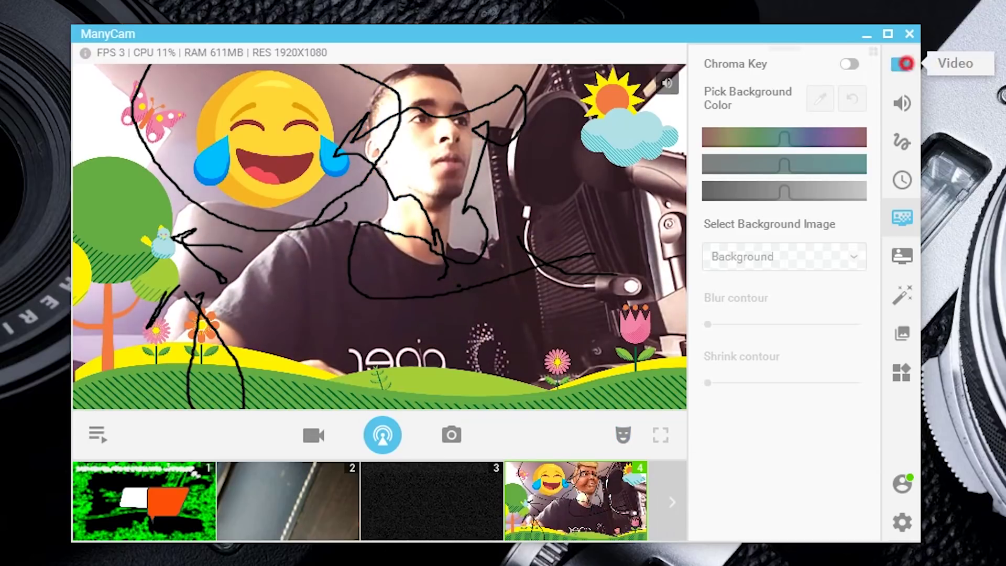
click(902, 63)
scroll(786, 262, down, 2)
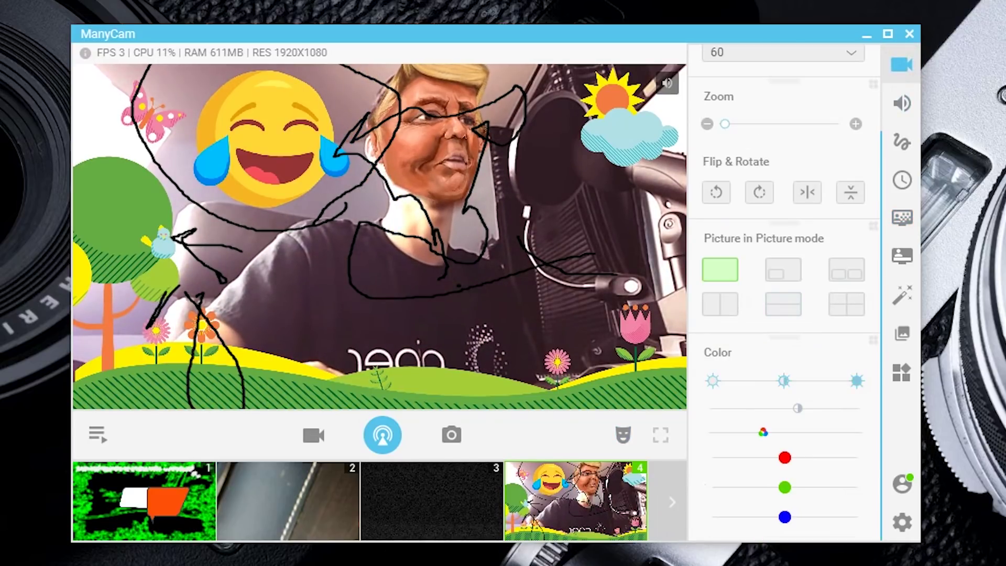
click(854, 306)
drag(380, 238, 222, 160)
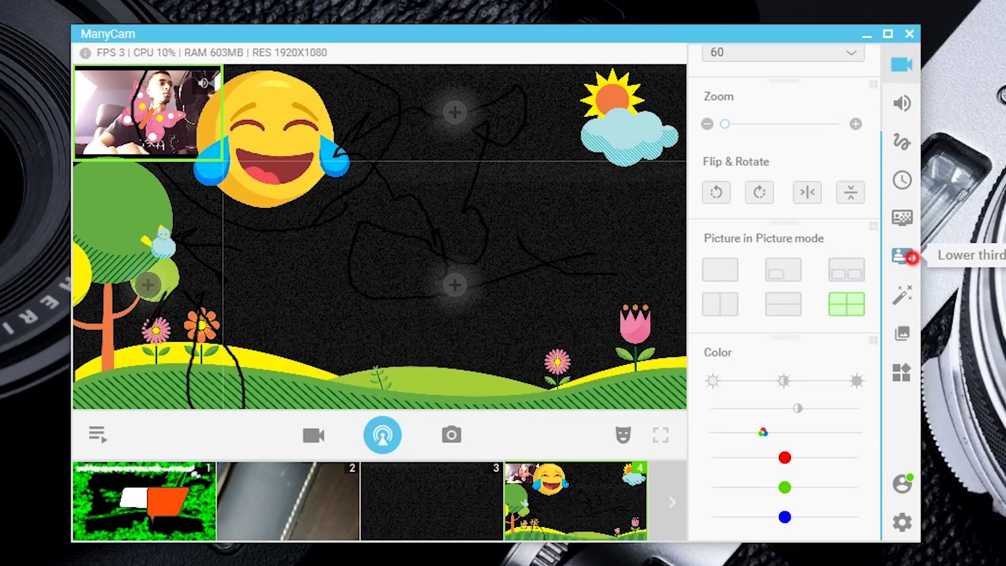
click(902, 256)
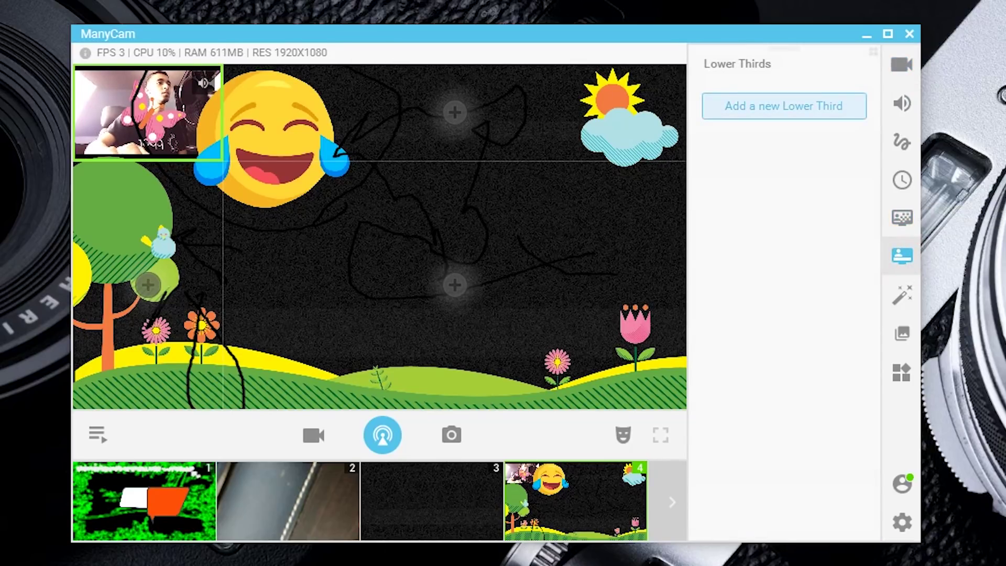
Step: Browse Effects, the My snapshots album and Favorites, then return to the Text and Draw tools
click(902, 295)
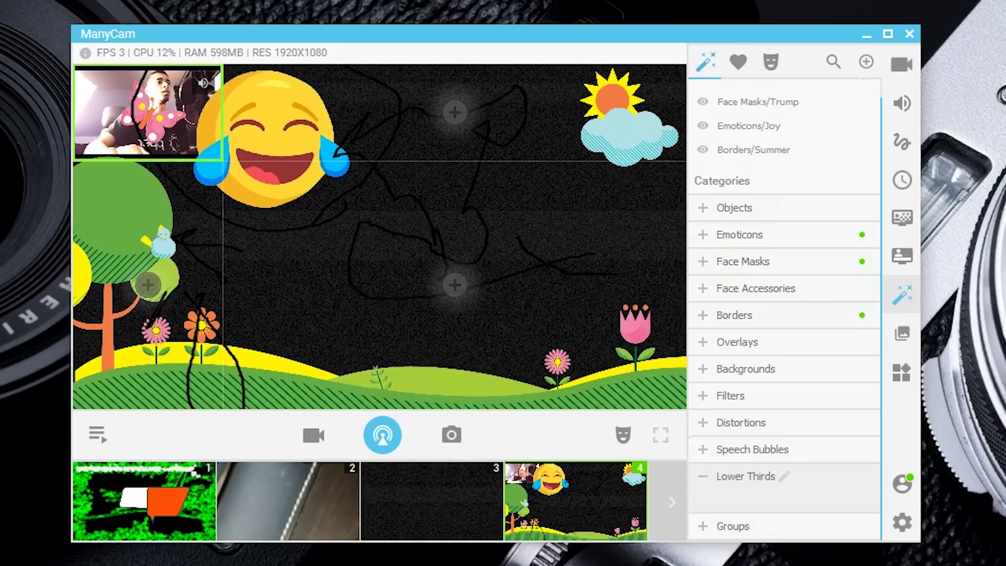
click(902, 333)
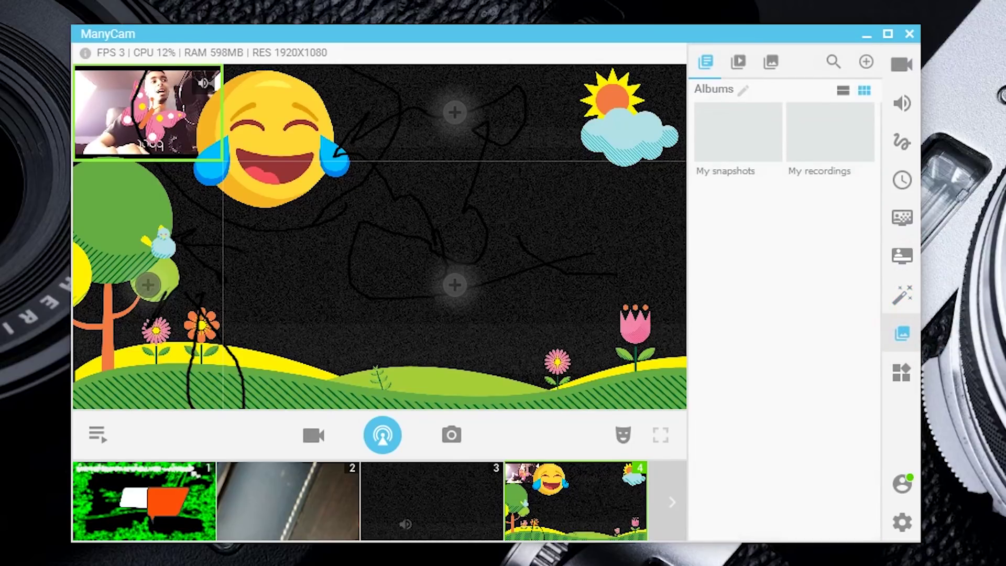
click(451, 435)
click(739, 133)
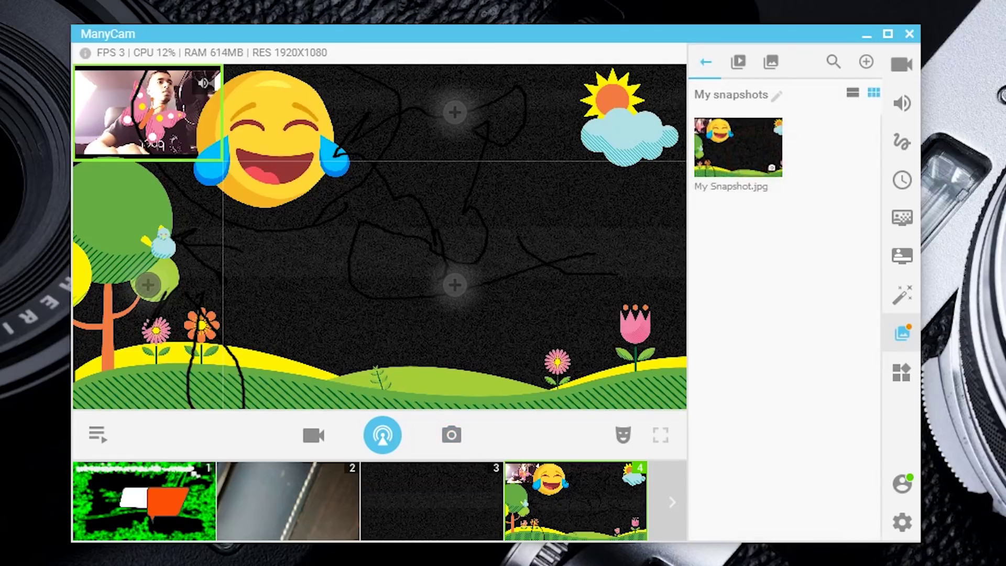
click(901, 372)
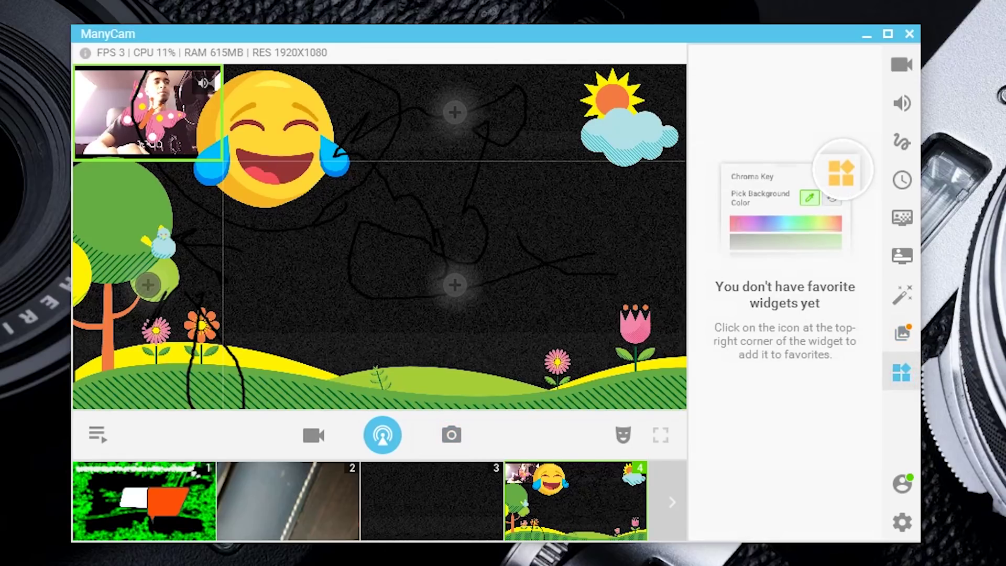
click(902, 142)
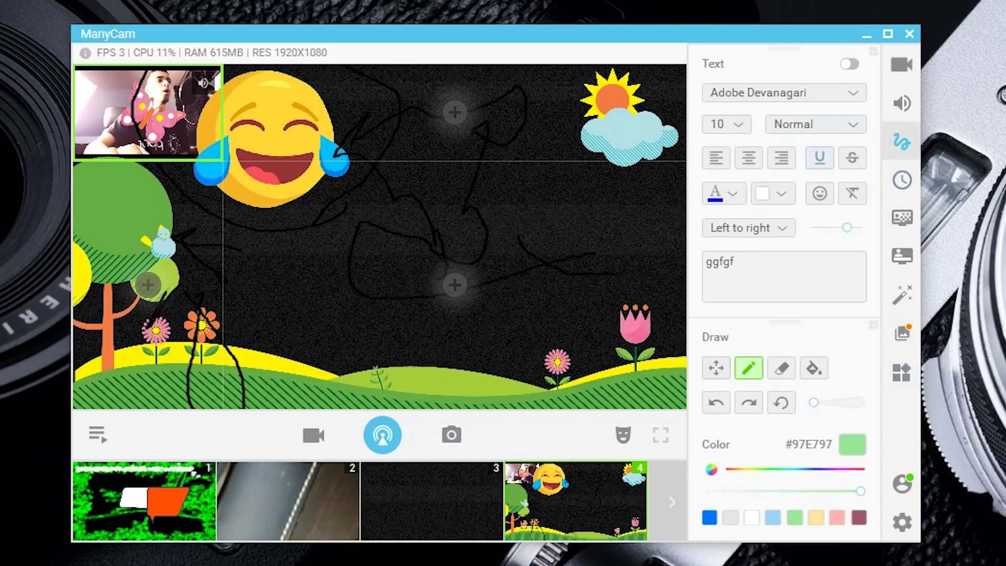
Step: Reorder panels with Text below Draw and Zoom below Picture in Picture, then open the playlist
drag(784, 49, 784, 315)
click(901, 64)
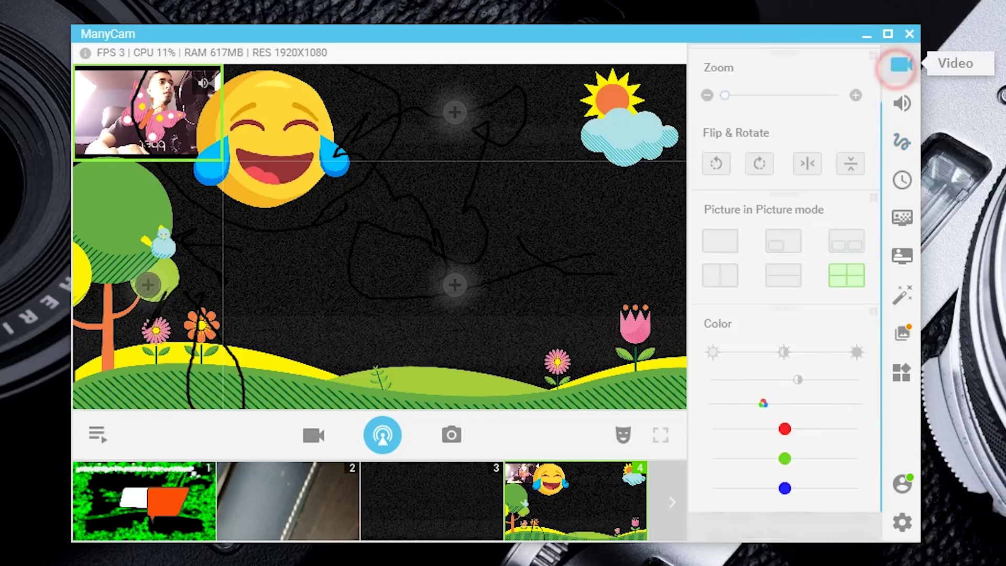
drag(784, 81, 807, 306)
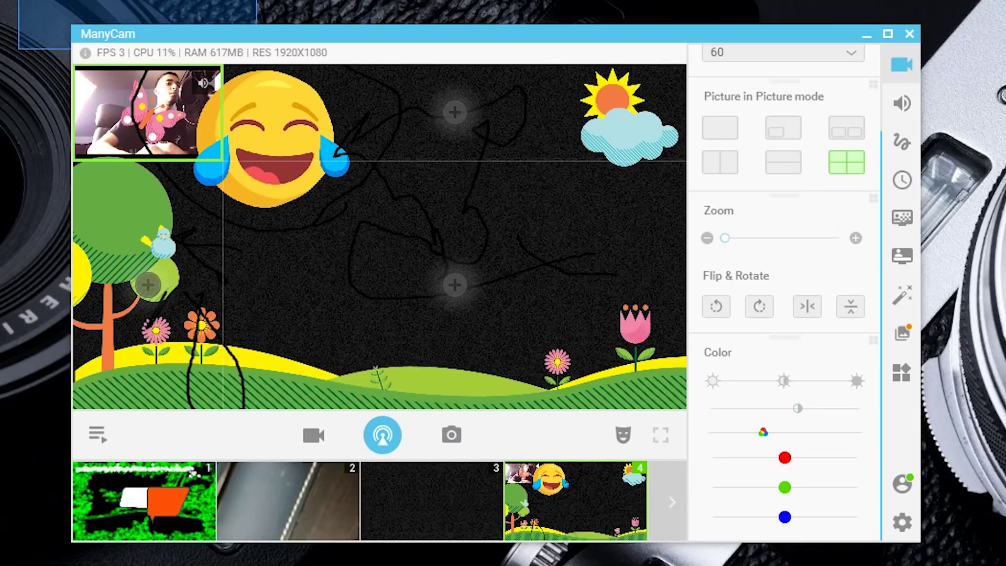
drag(262, 34, 250, 32)
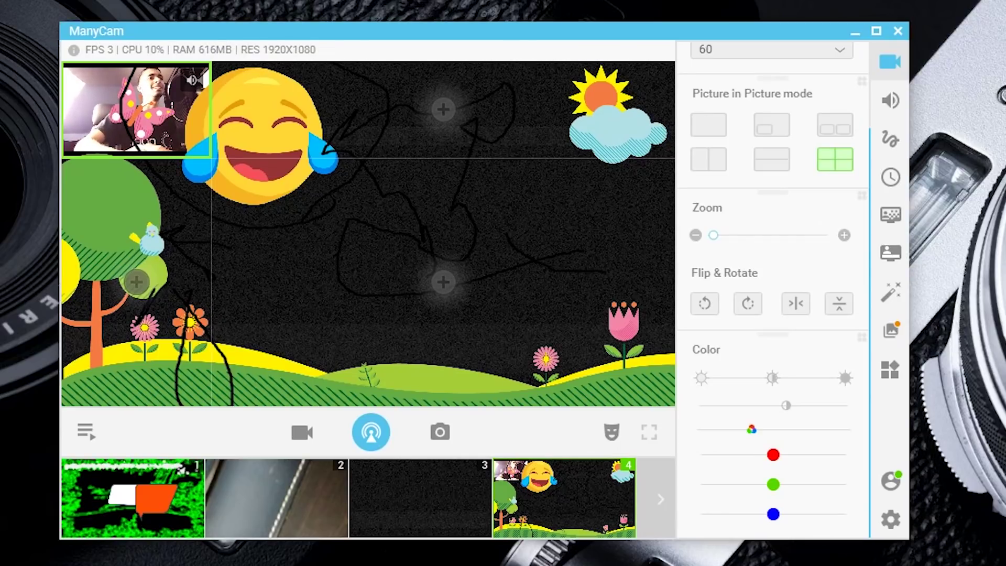
click(86, 432)
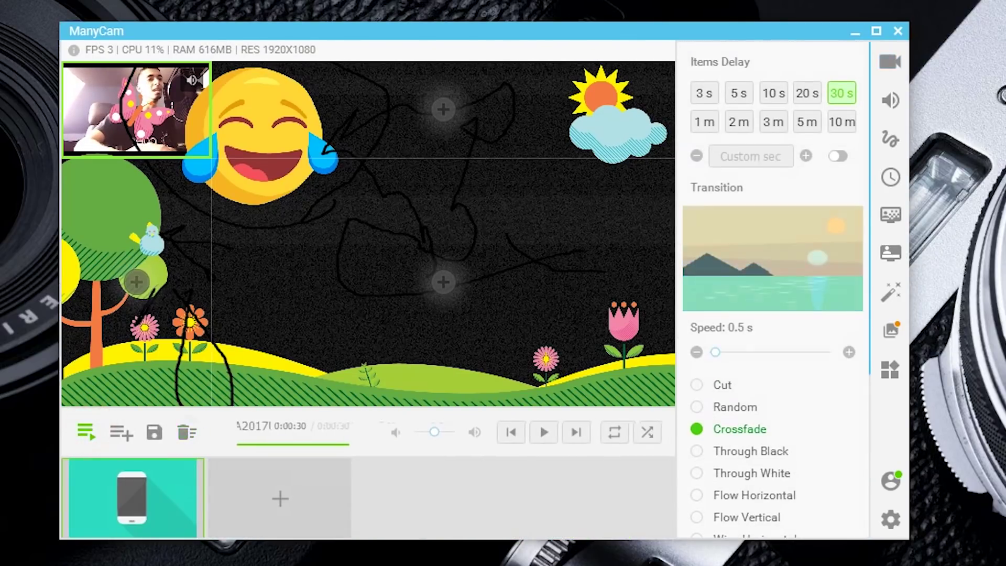
Step: Open the source list for the empty slot and browse the Game, IP Cameras and Desktop sources
click(265, 479)
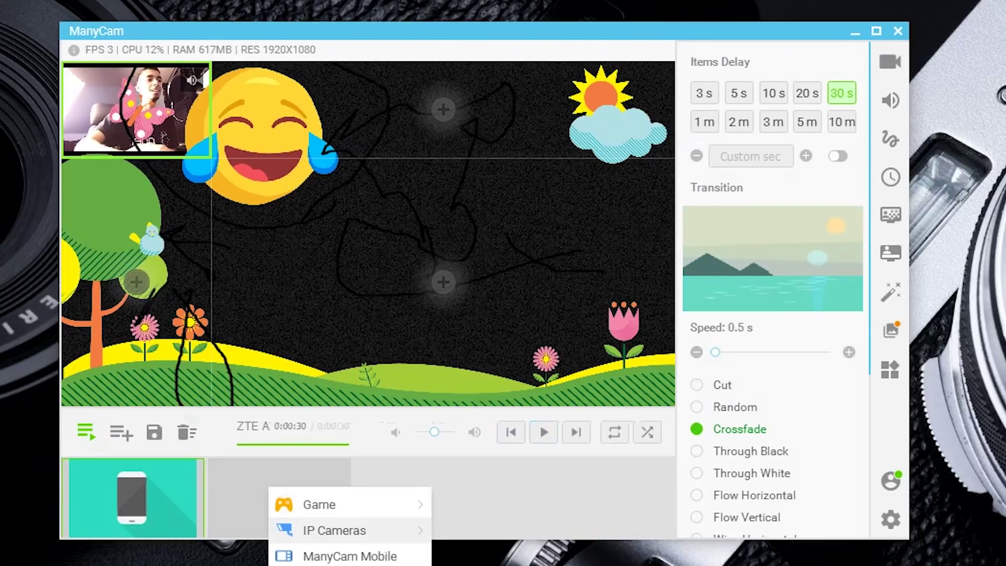
click(335, 261)
click(335, 260)
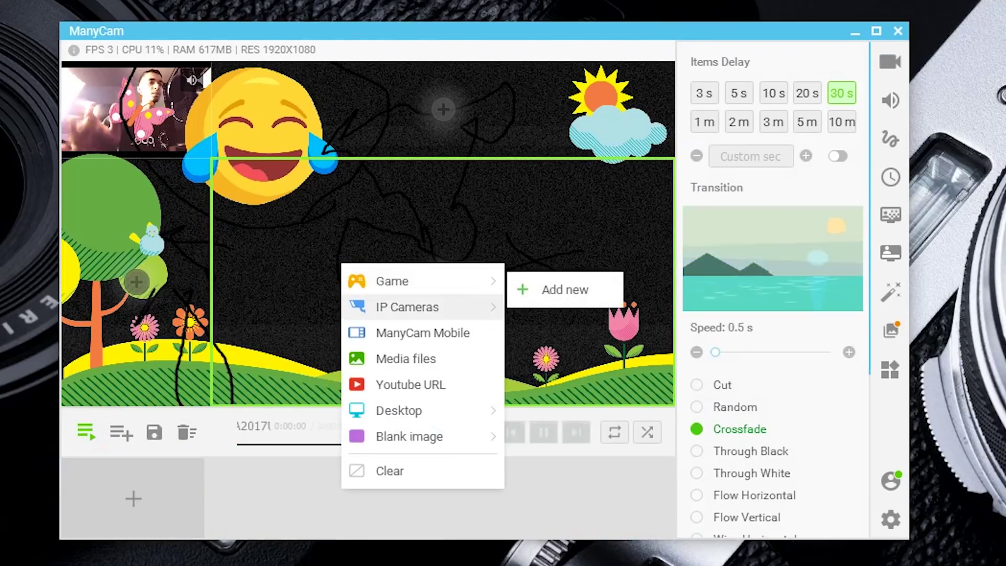
mouse_move(419, 281)
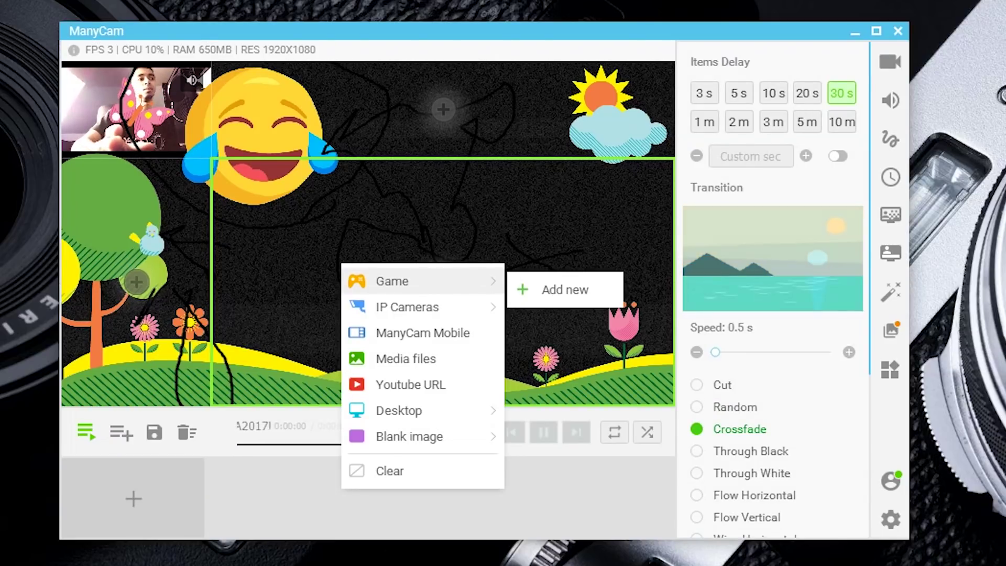
right_click(530, 219)
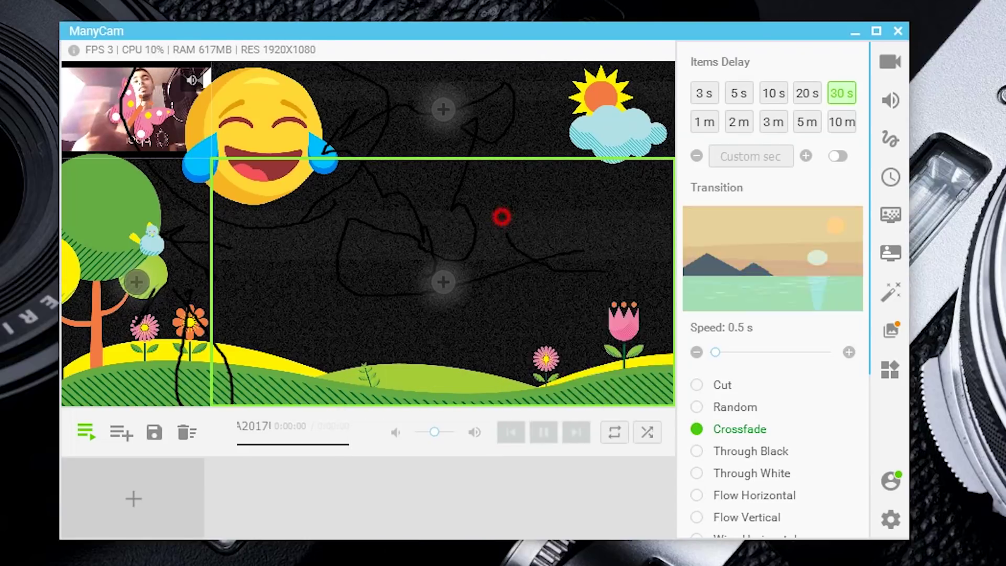
right_click(507, 220)
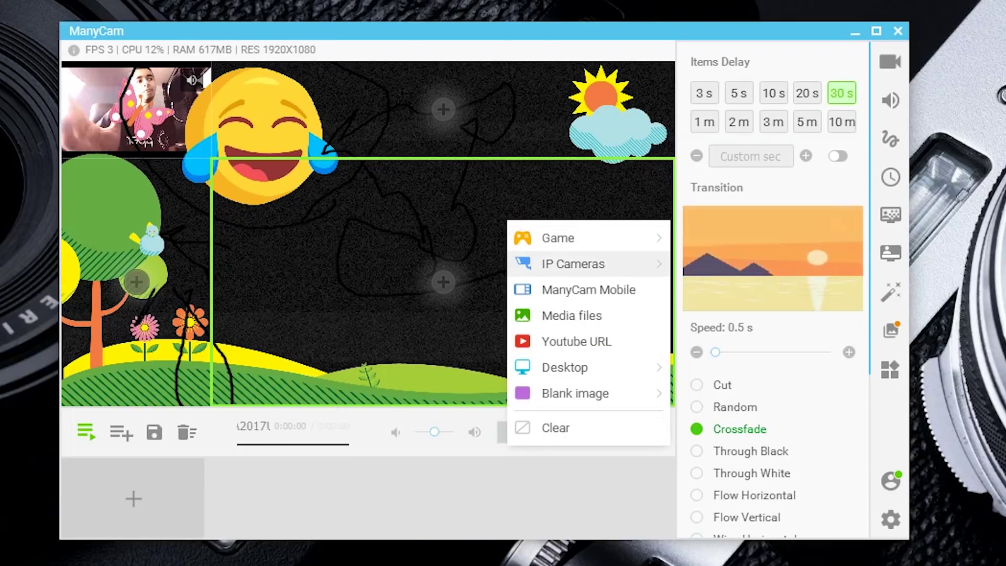
mouse_move(603, 238)
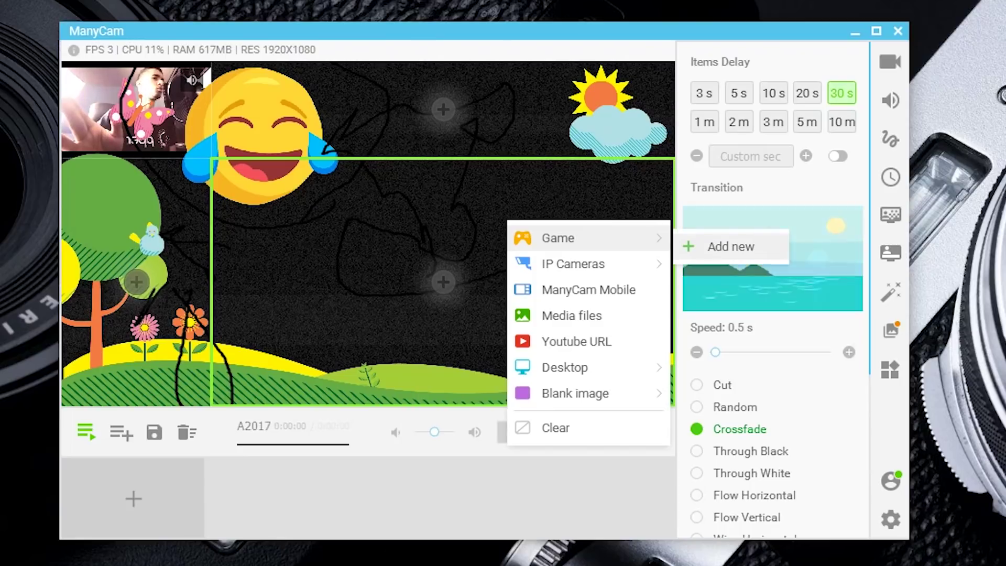
mouse_move(580, 265)
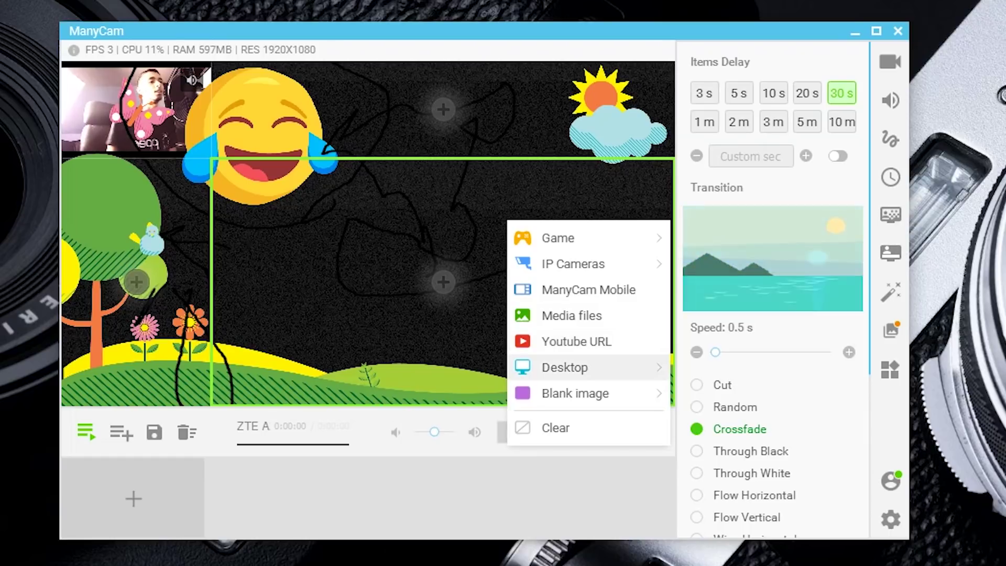
mouse_move(565, 367)
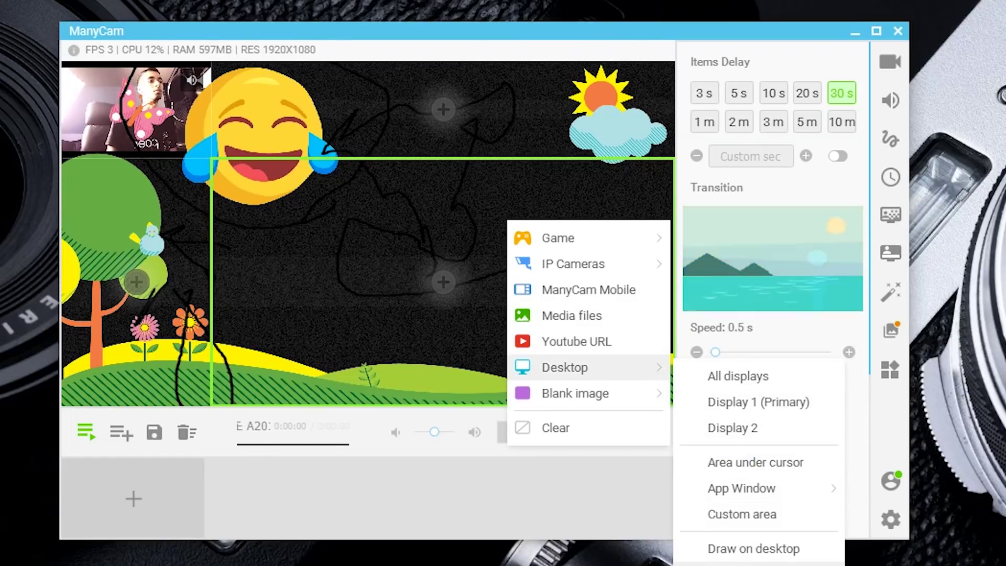
Step: Check the Blank image colours, close the source list, and return to the video settings
click(597, 393)
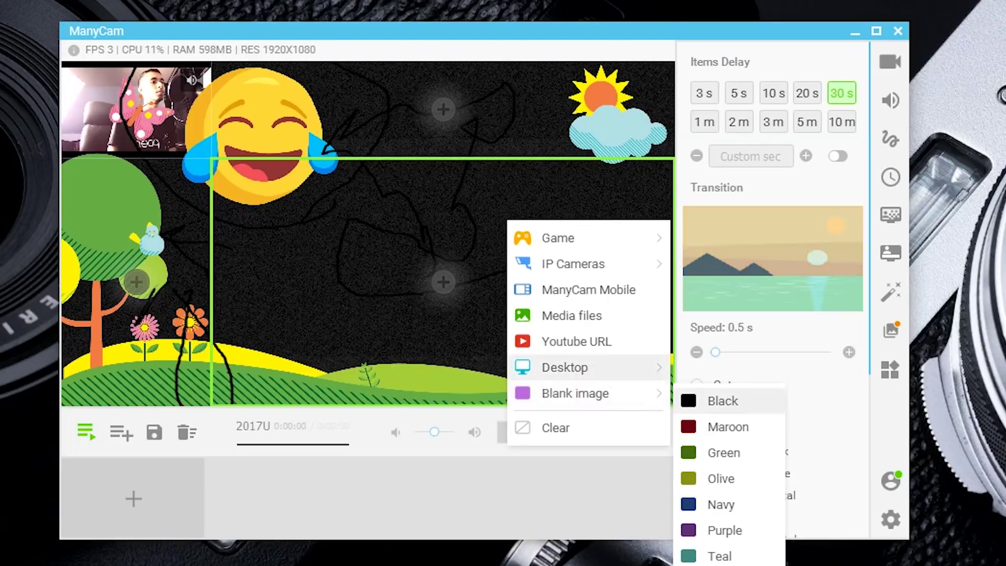
click(367, 318)
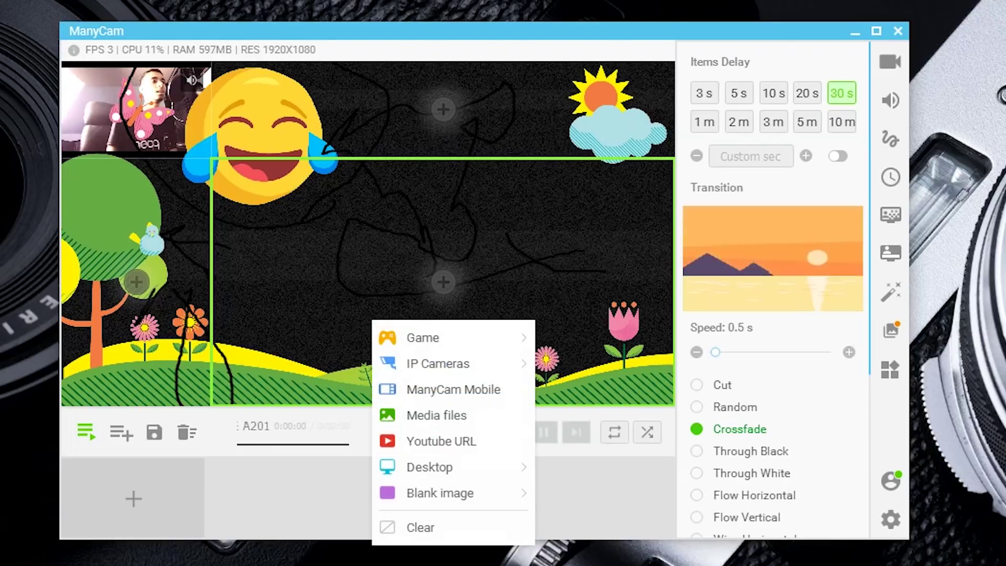
click(791, 384)
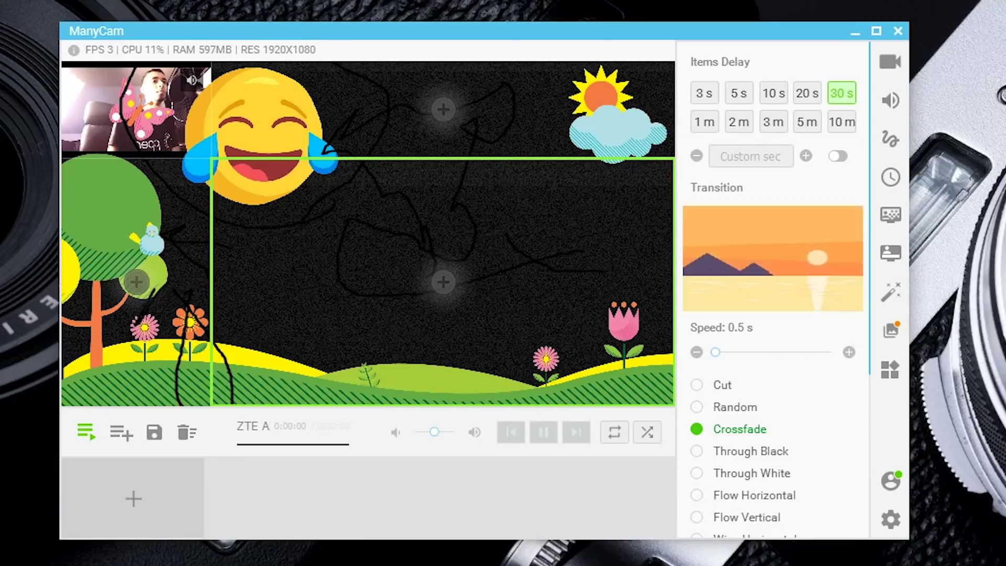
click(891, 62)
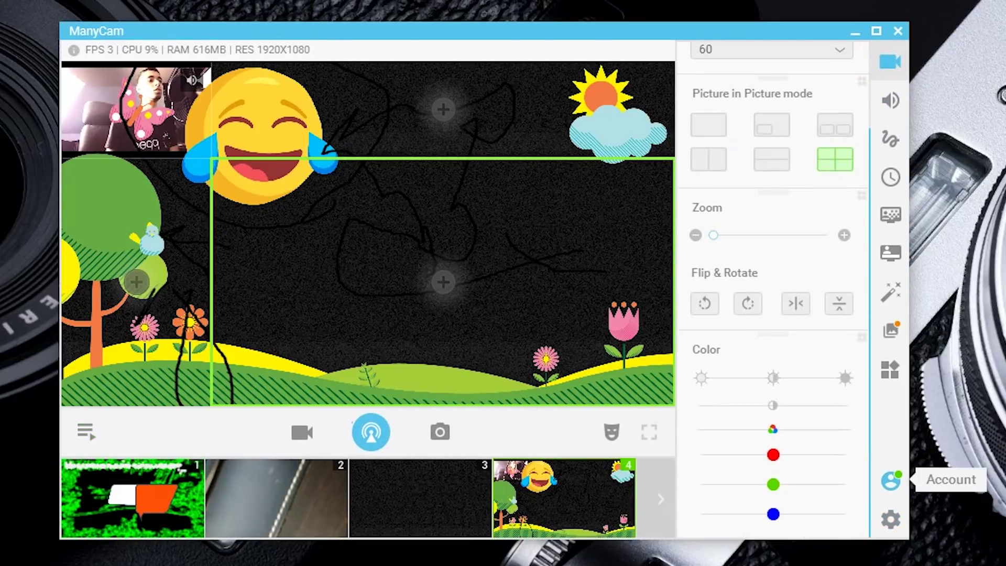
scroll(796, 408, up, 2)
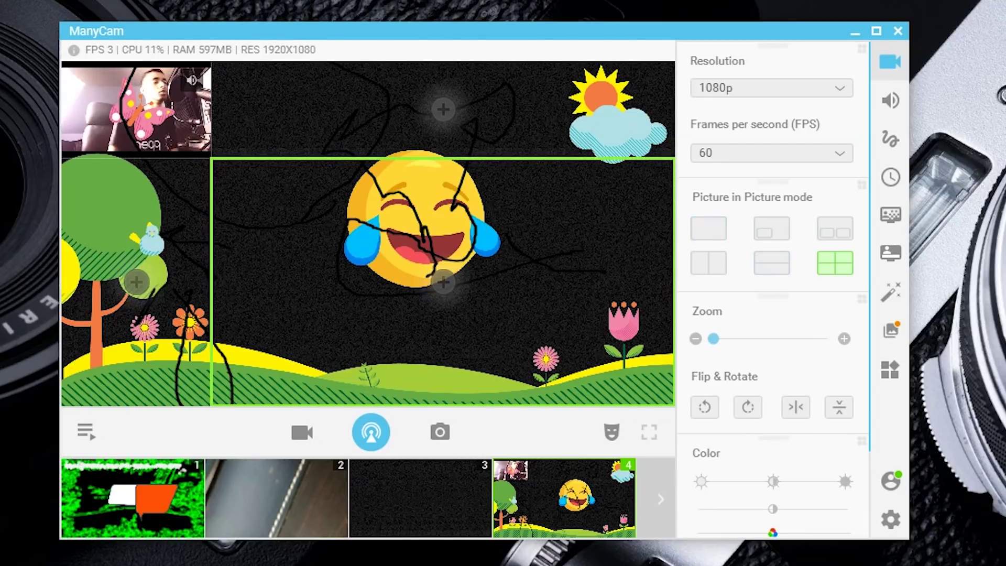
scroll(714, 339, down, 2)
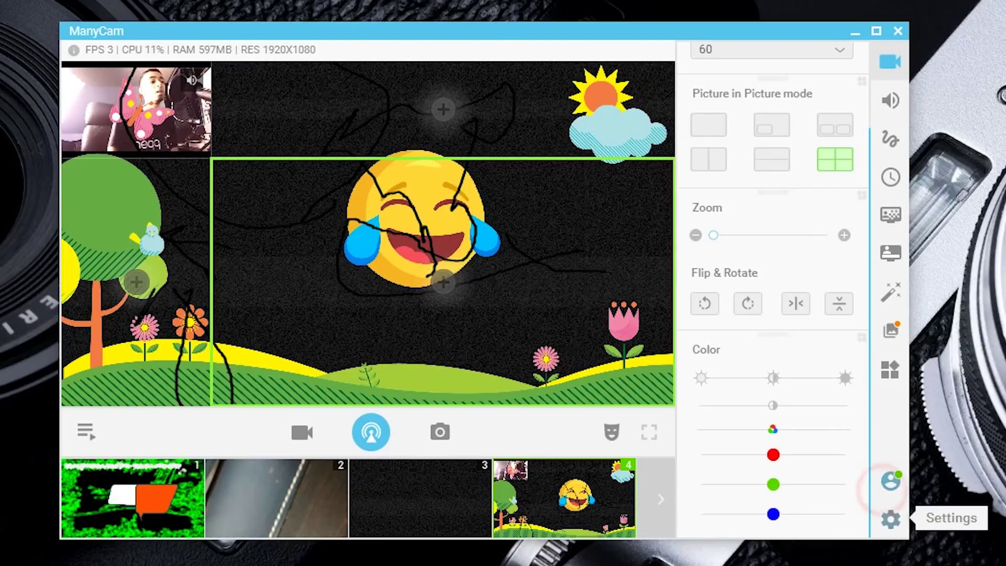
click(891, 519)
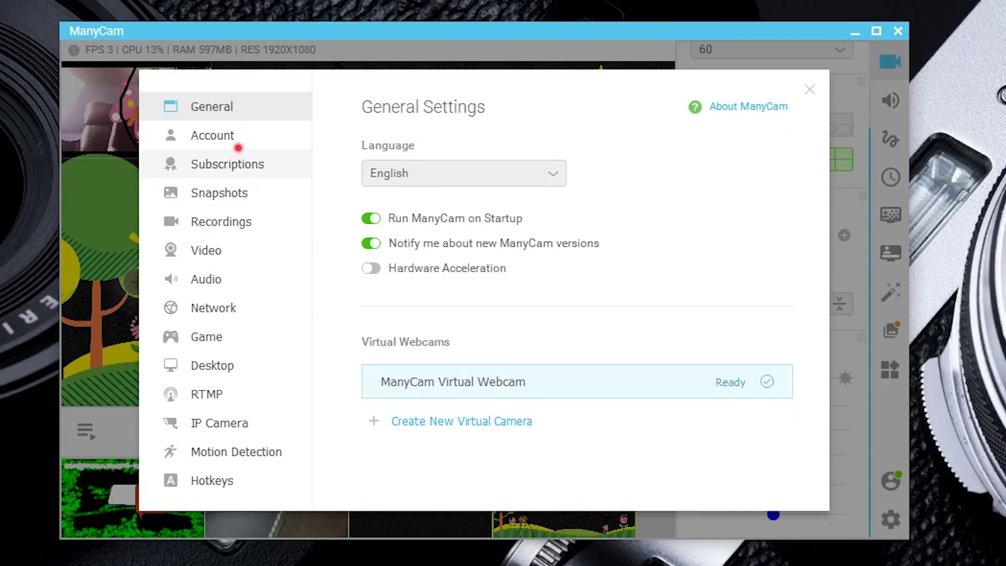
click(238, 147)
click(259, 185)
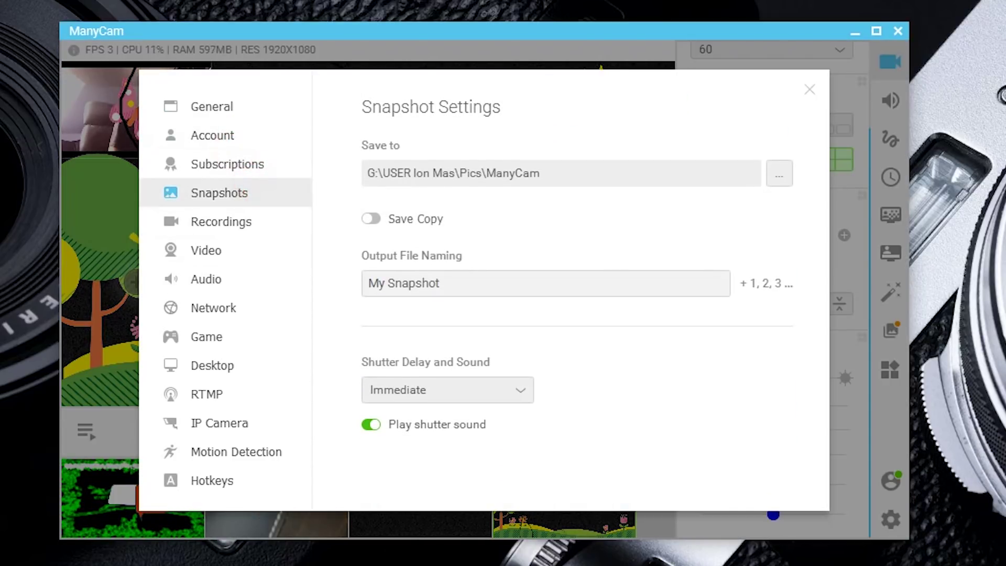
click(205, 250)
click(246, 311)
click(850, 182)
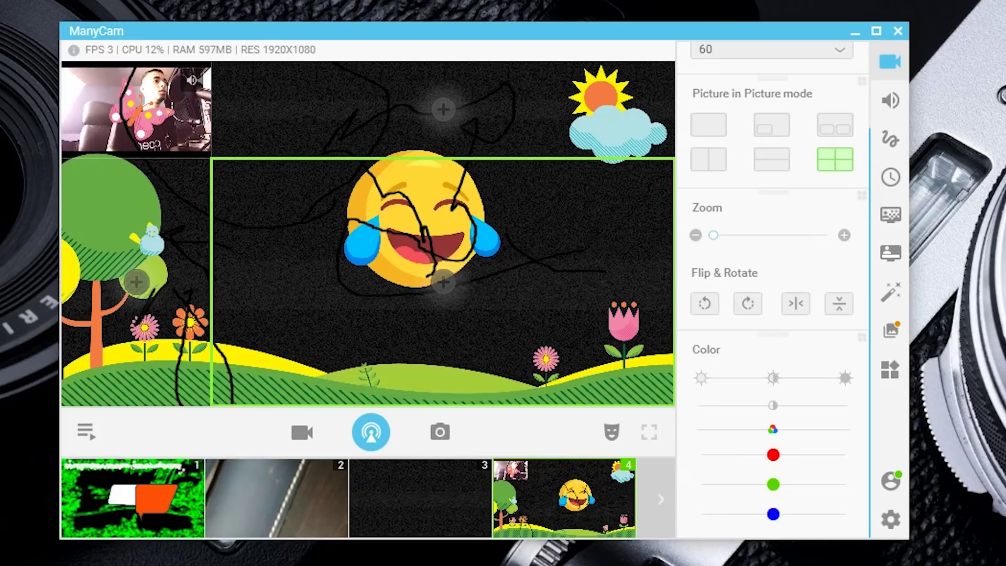